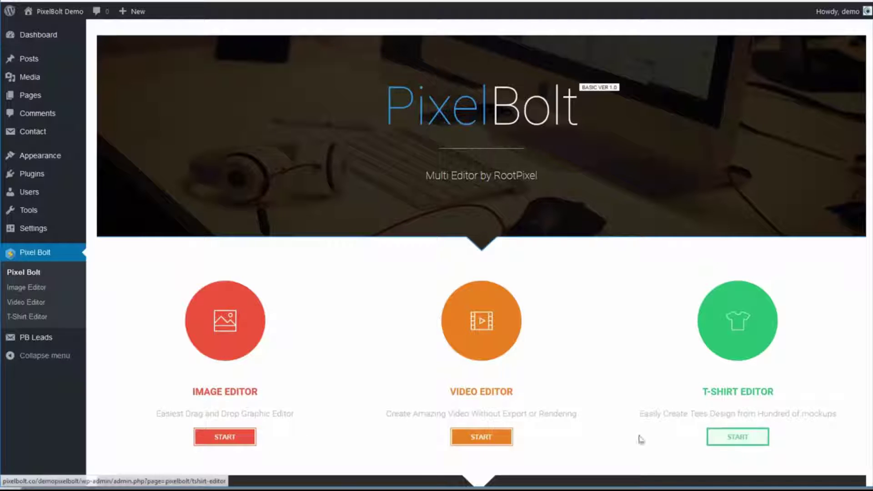
- Open the Image Editor and start a new project
click(244, 442)
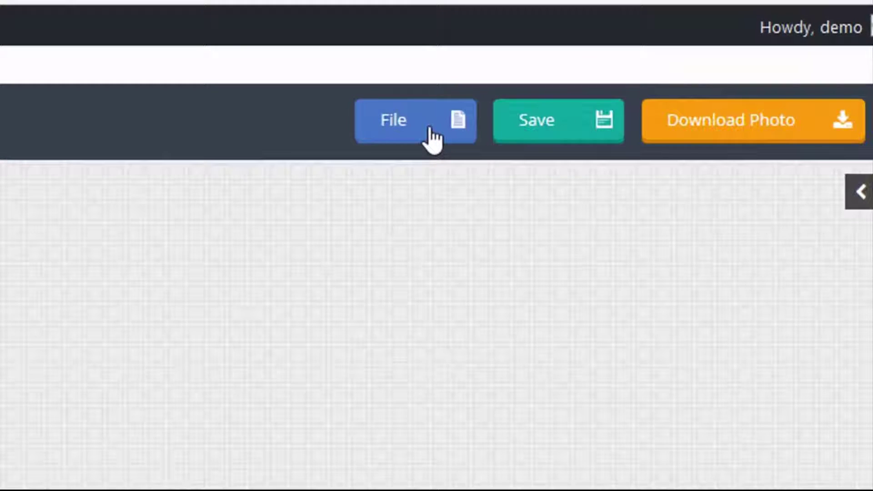
click(433, 138)
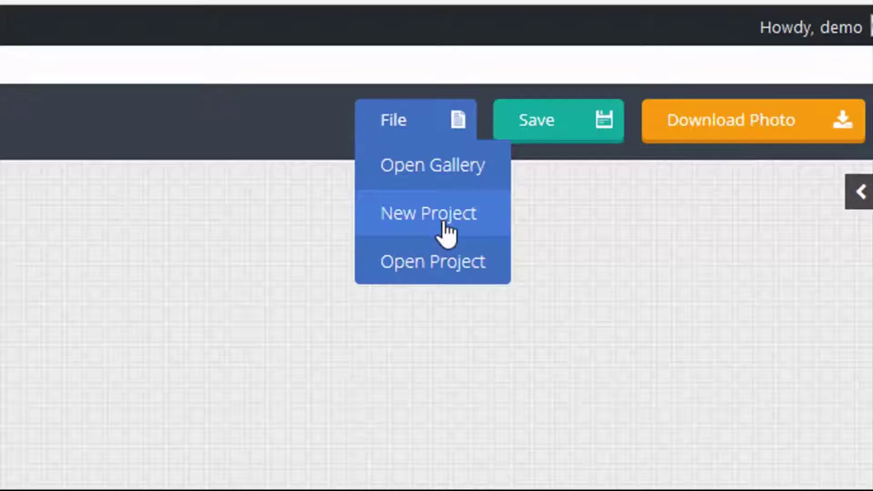
click(446, 228)
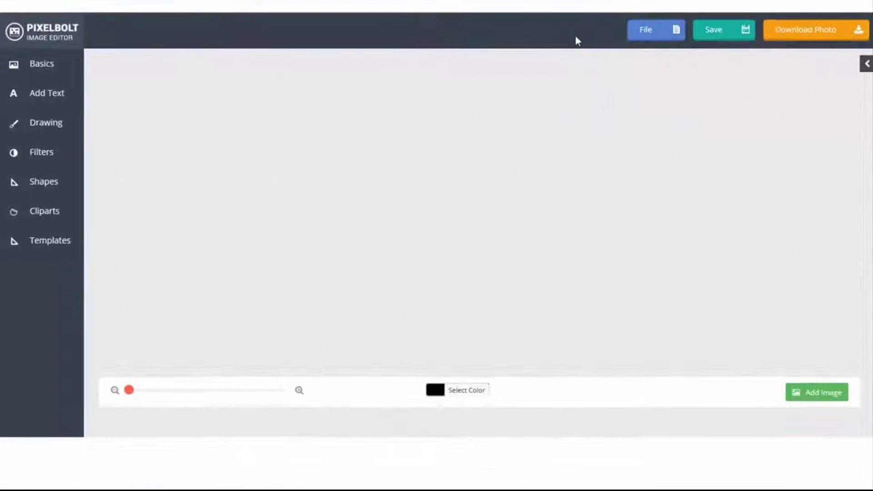
click(649, 41)
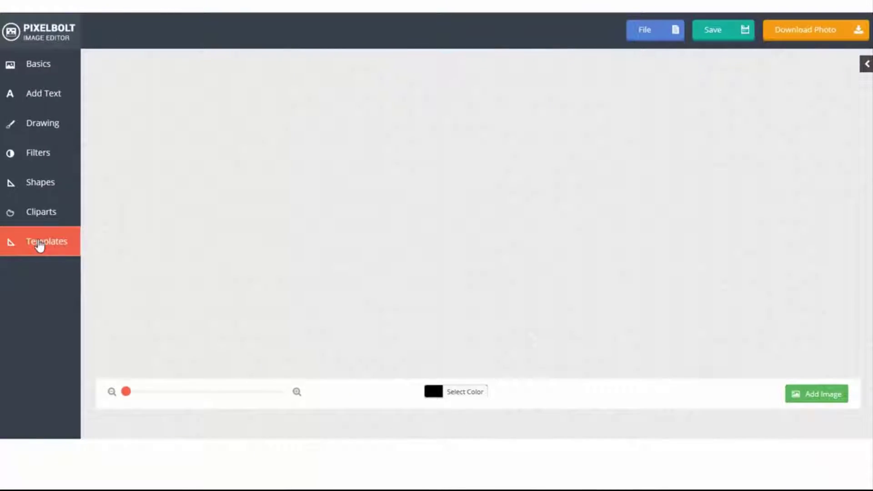
- Browse the template library through the Facebook Cover, Instagram Ads, Google Ads 300x250, Logo and Flyer categories
click(40, 246)
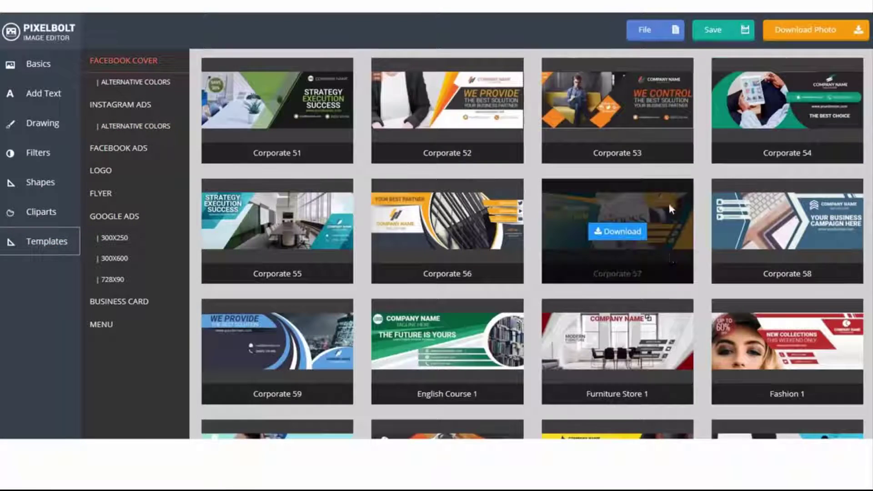
scroll(669, 223, down, 12)
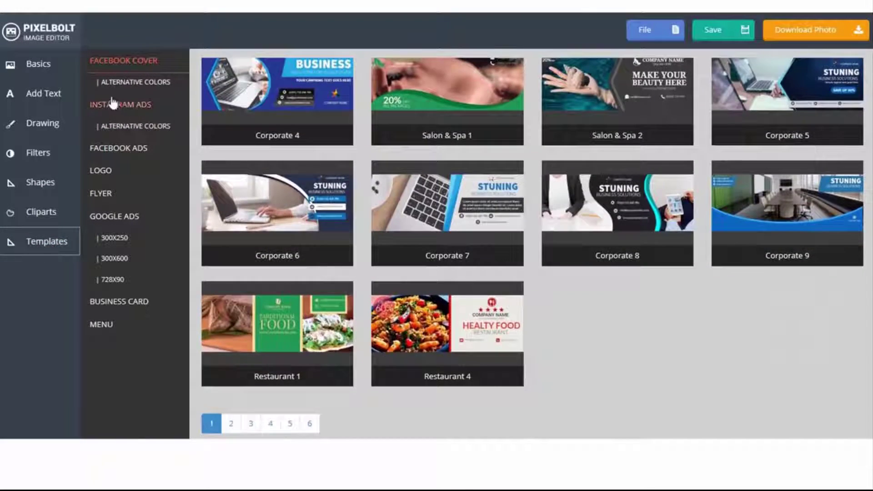
click(114, 105)
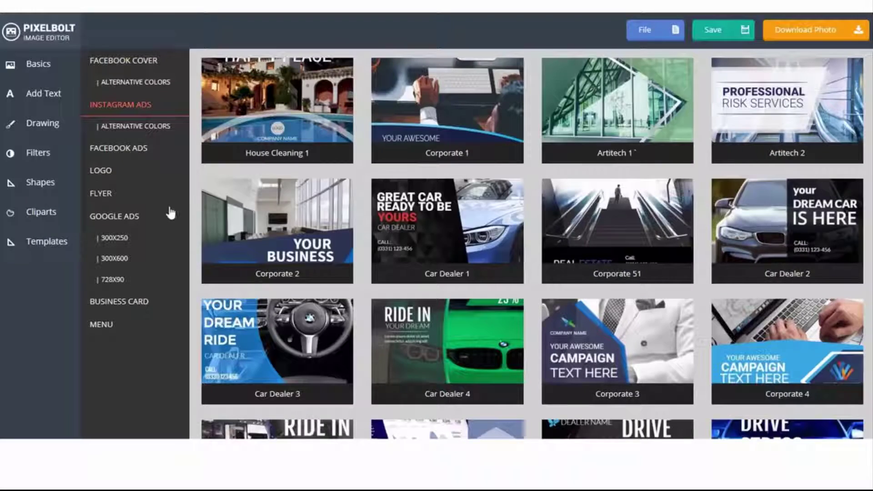
click(111, 237)
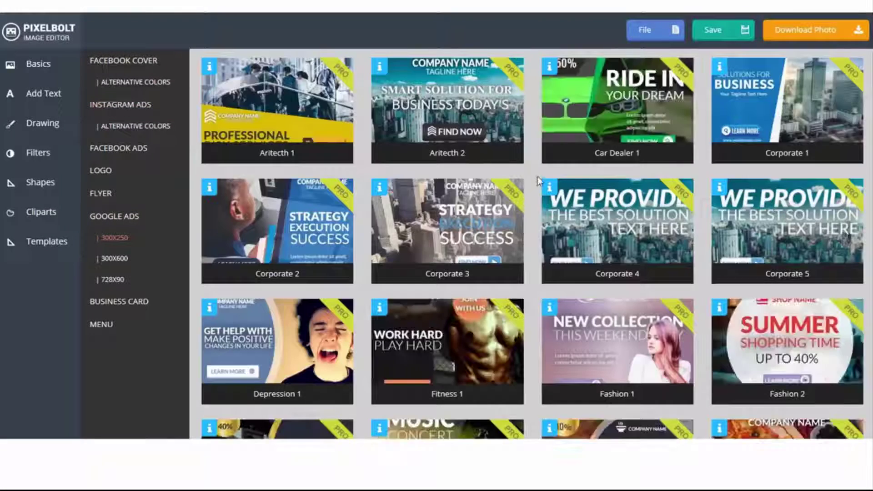
scroll(509, 179, down, 3)
scroll(222, 240, up, 2)
click(100, 171)
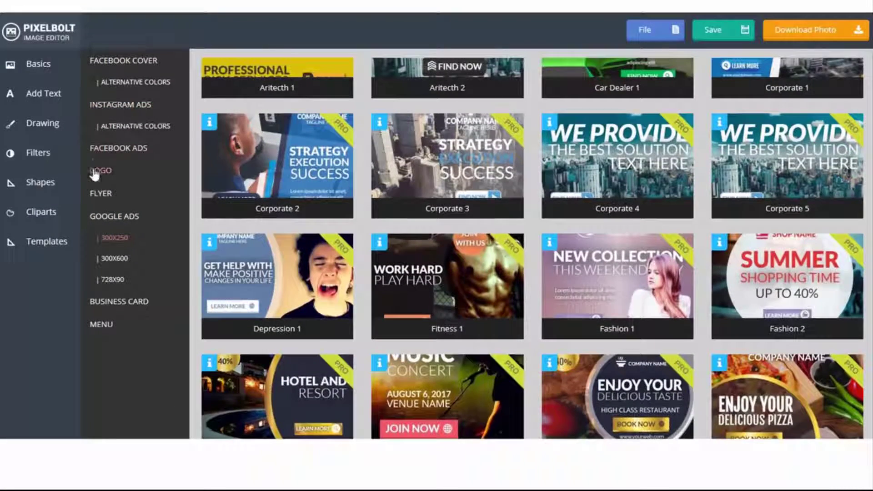
click(105, 195)
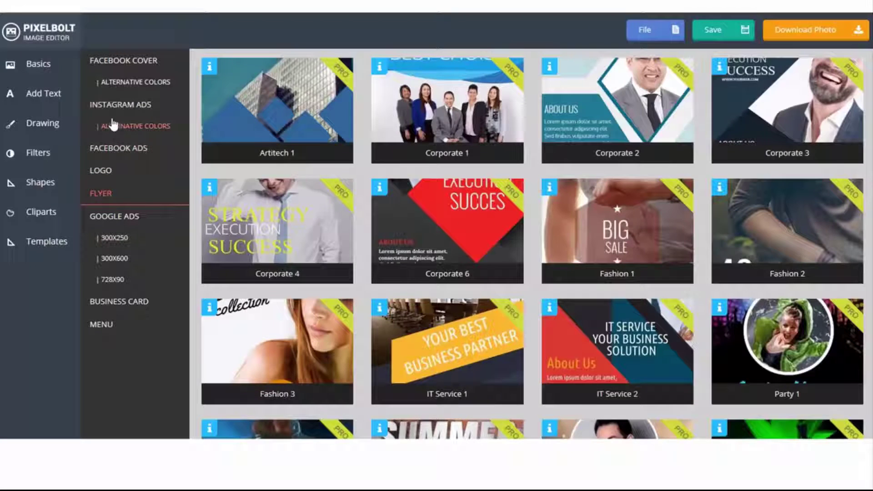
- Open the downloaded Corporate 50 template from the Instagram Ads category
click(114, 106)
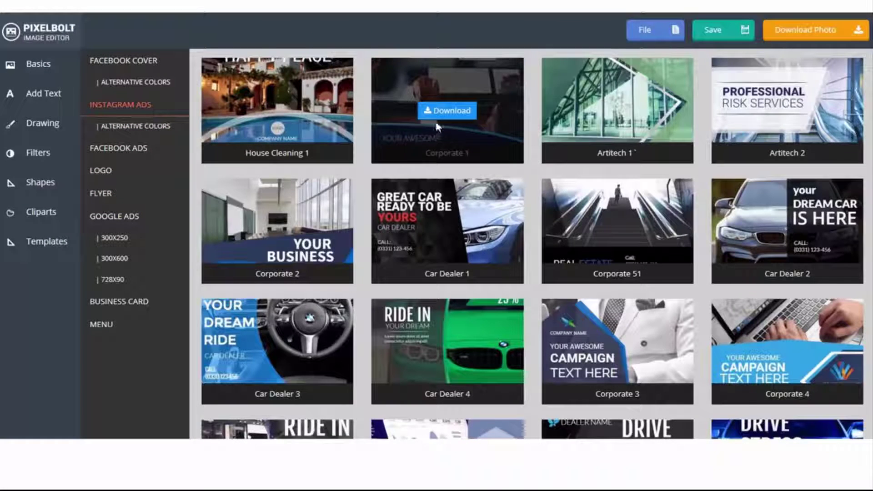
scroll(462, 253, down, 6)
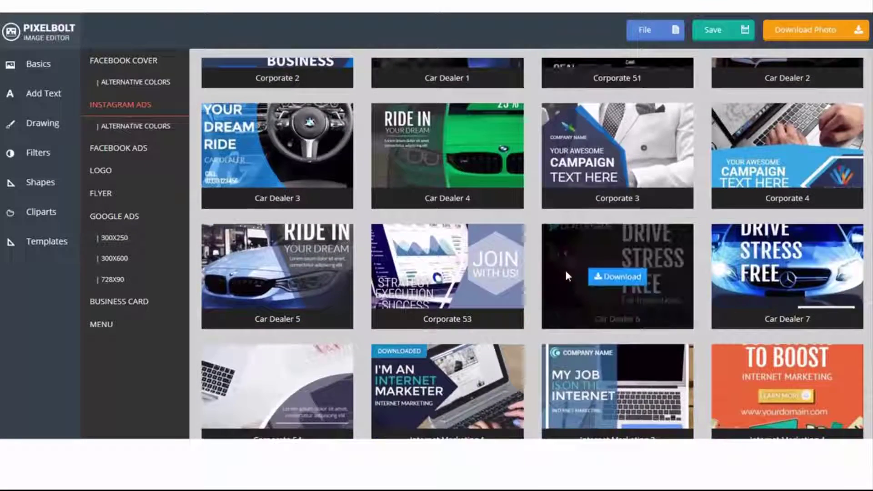
scroll(567, 273, down, 4)
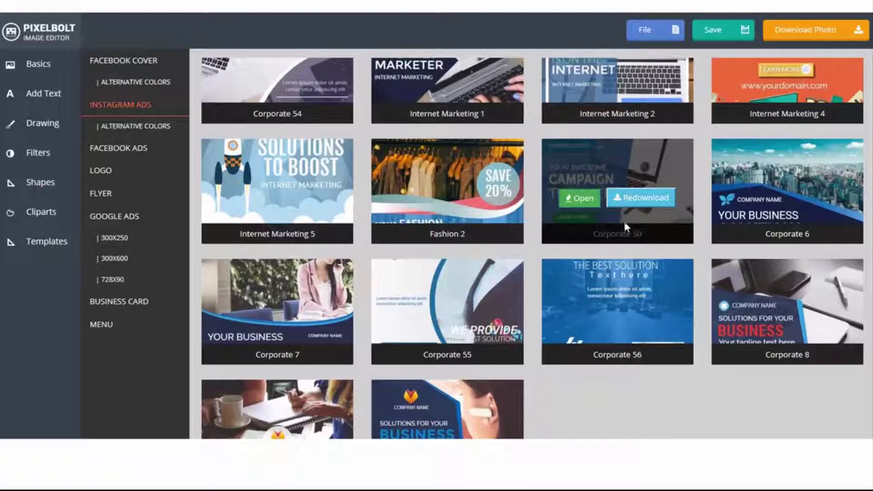
click(585, 200)
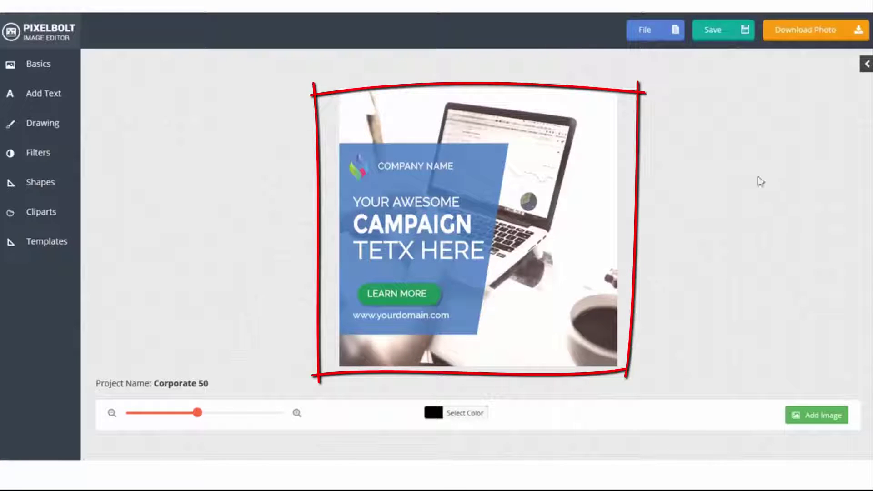
- Show the layer list and nudge the YOUR AWESOME and LEARN MORE texts slightly on the canvas
click(867, 65)
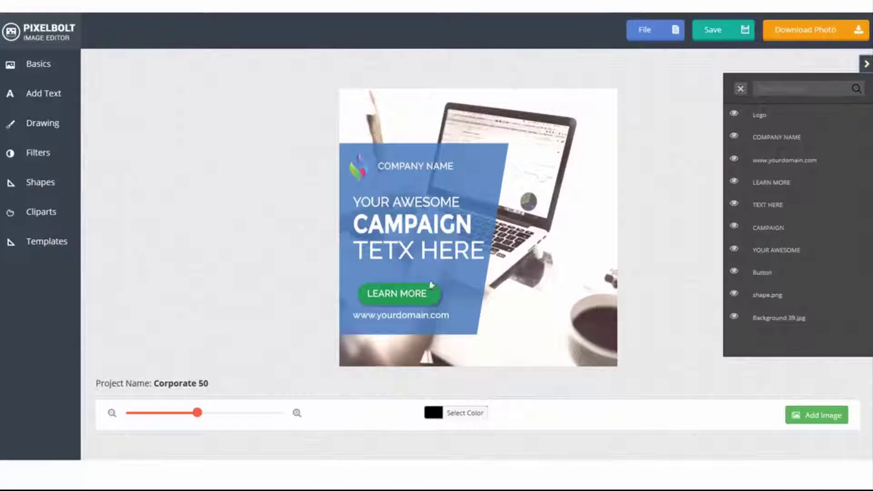
drag(394, 206, 395, 203)
drag(405, 294, 406, 296)
- Nudge the blue panel shape and the company logo slightly on the ad
click(488, 162)
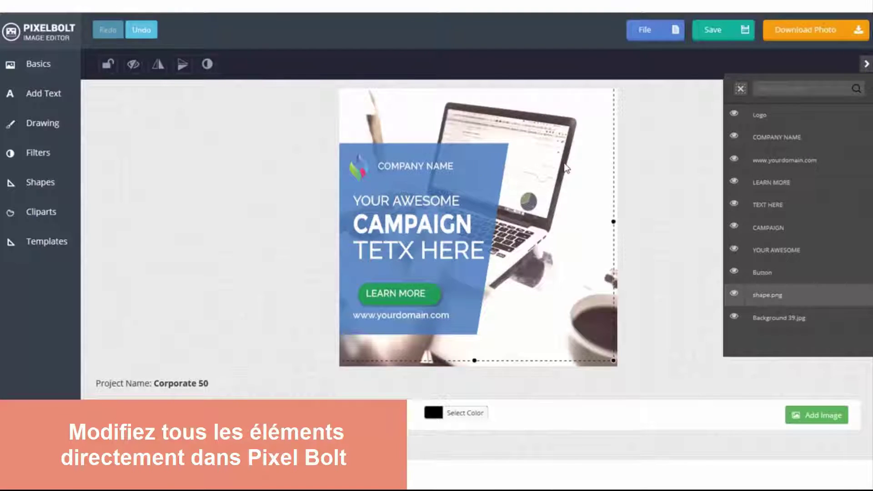
drag(567, 169, 559, 162)
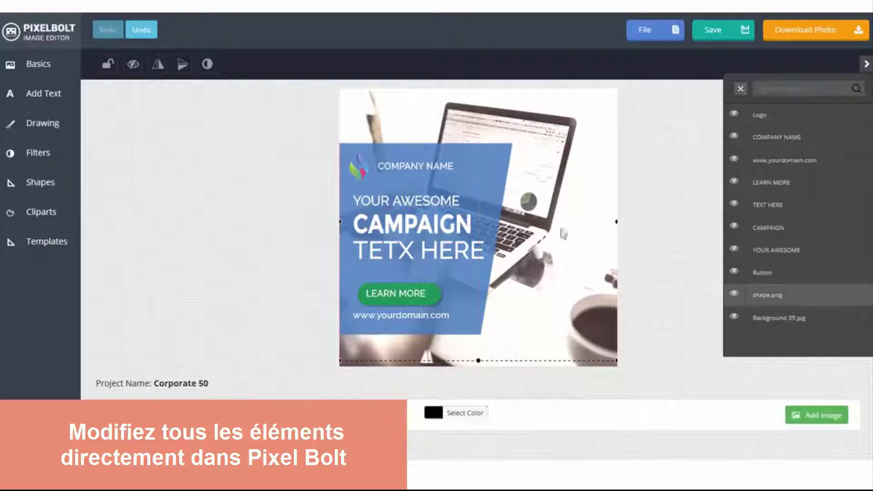
click(563, 365)
drag(569, 328, 562, 324)
click(364, 170)
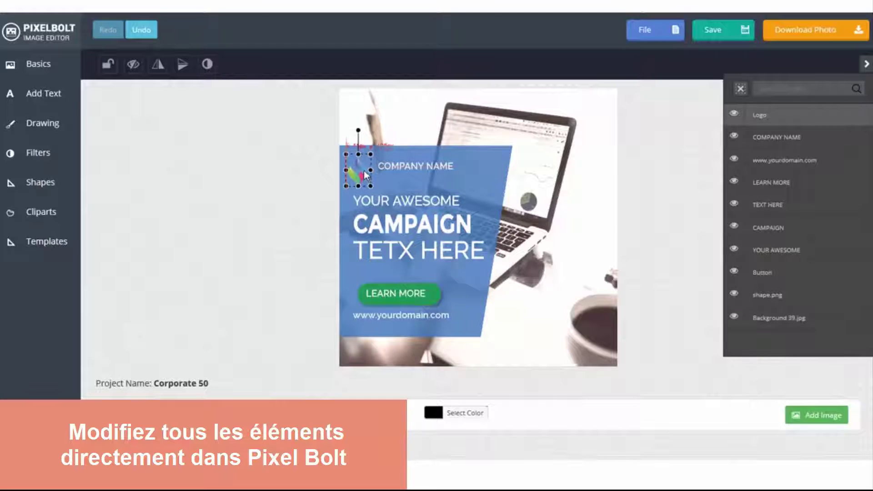
click(487, 188)
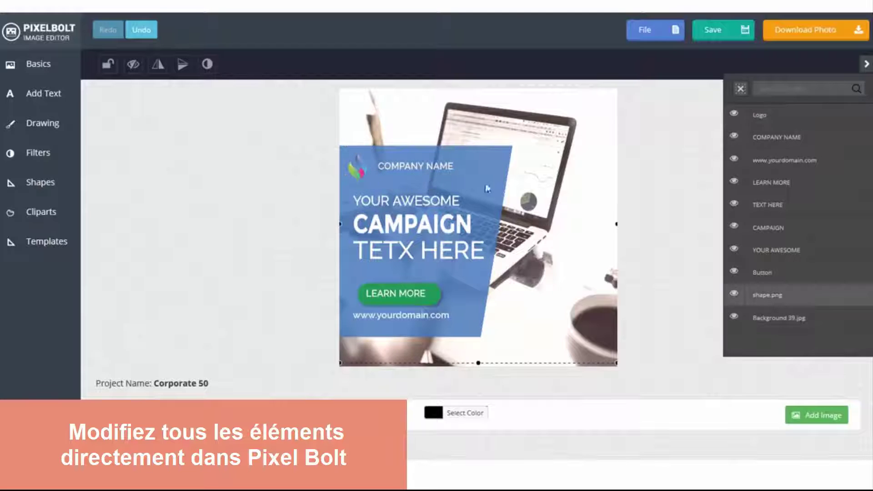
right_click(578, 142)
- Replace the YOUR AWESOME line with BUSINESS EXPERT and the CAMPAIGN line with SOLUTION
click(417, 204)
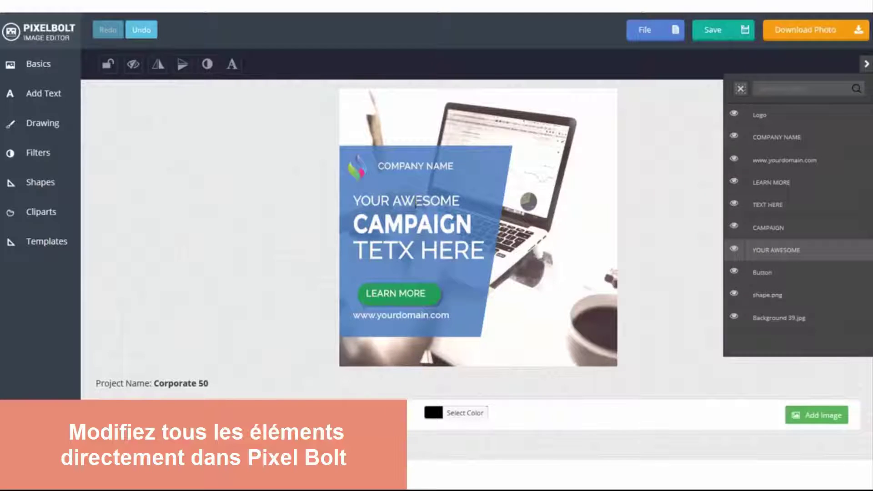
double_click(417, 202)
text(BUSINESS EXPERT)
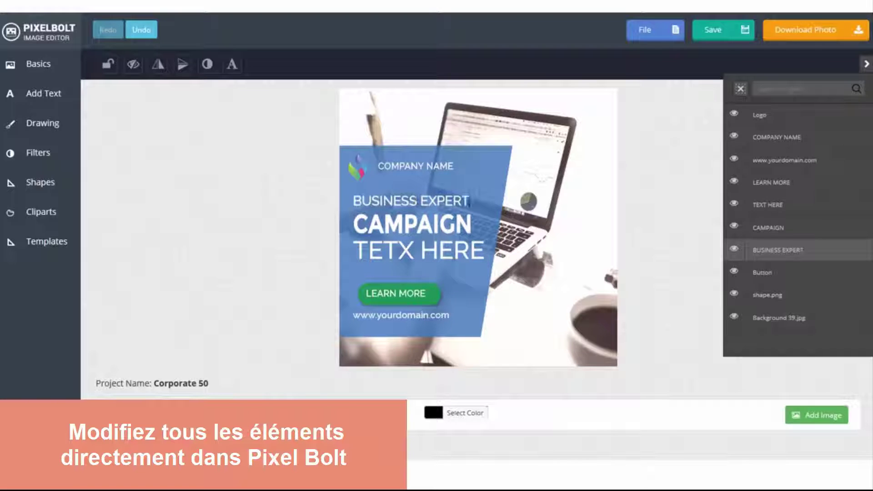
click(408, 225)
double_click(409, 224)
text(S)
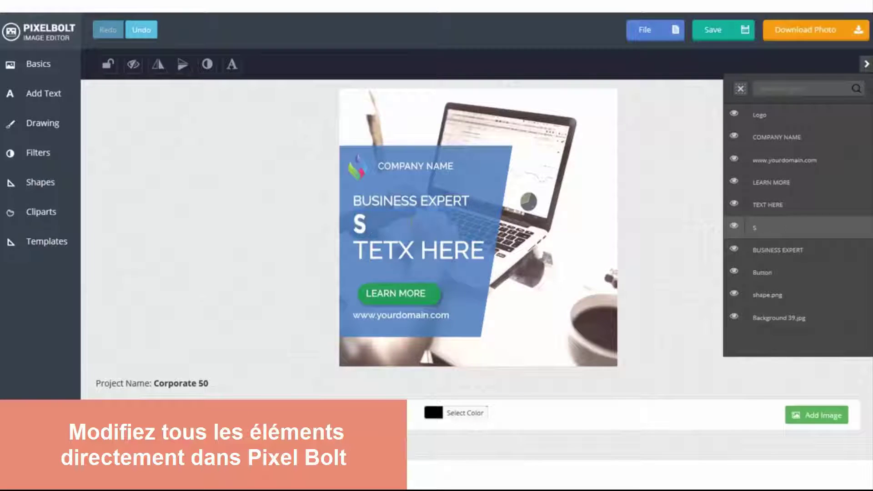
text(OLUTION)
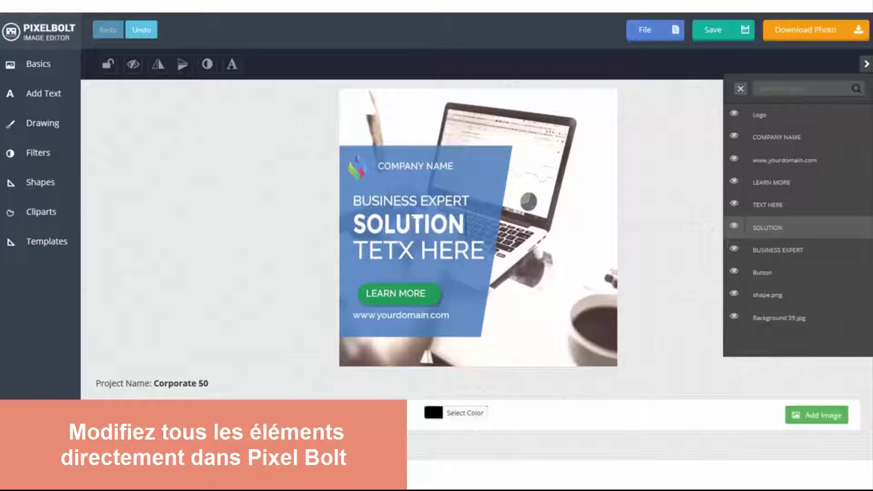
- Replace the TETX HERE line with FOR NEWBIE and set its font size to 35
click(394, 259)
double_click(394, 259)
text(FOR N)
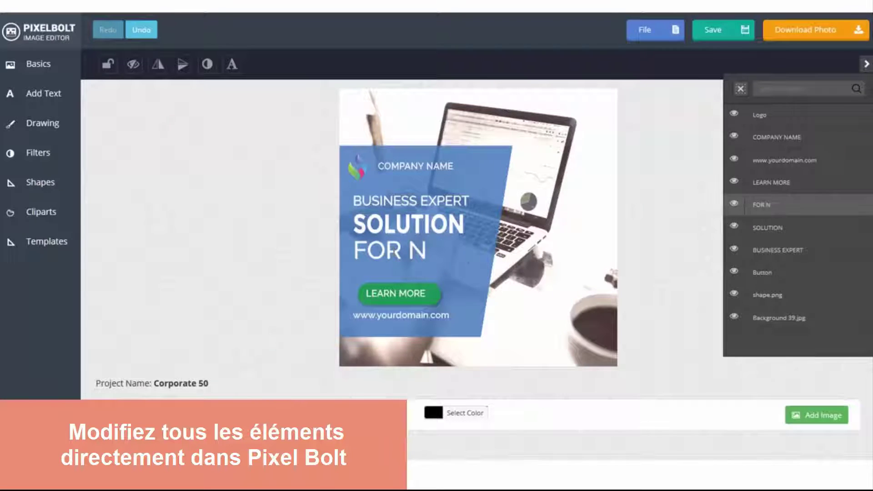
text(EWBIE)
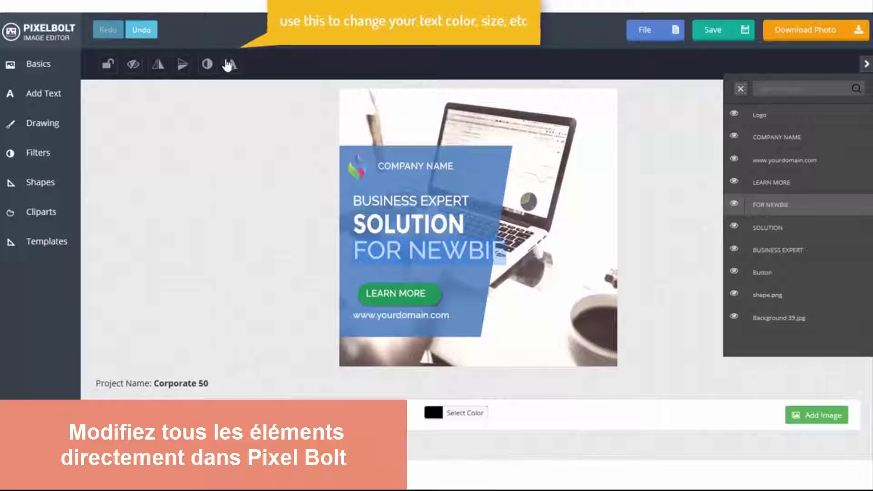
click(232, 64)
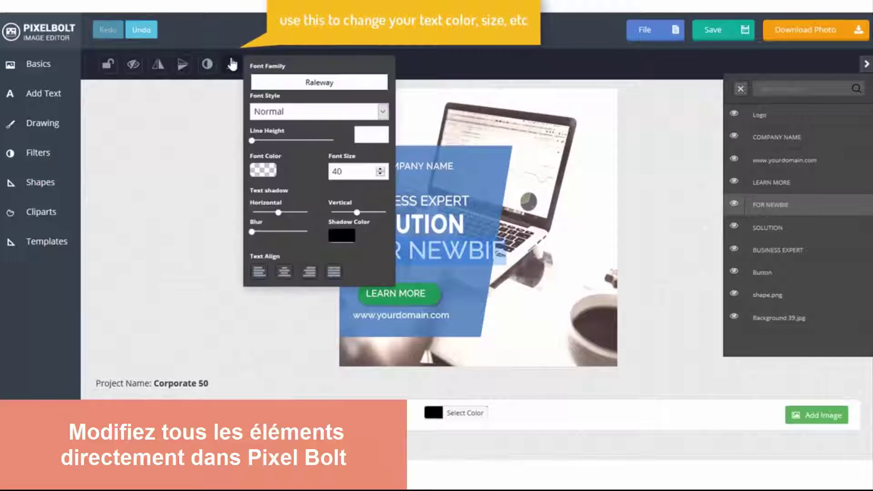
click(380, 173)
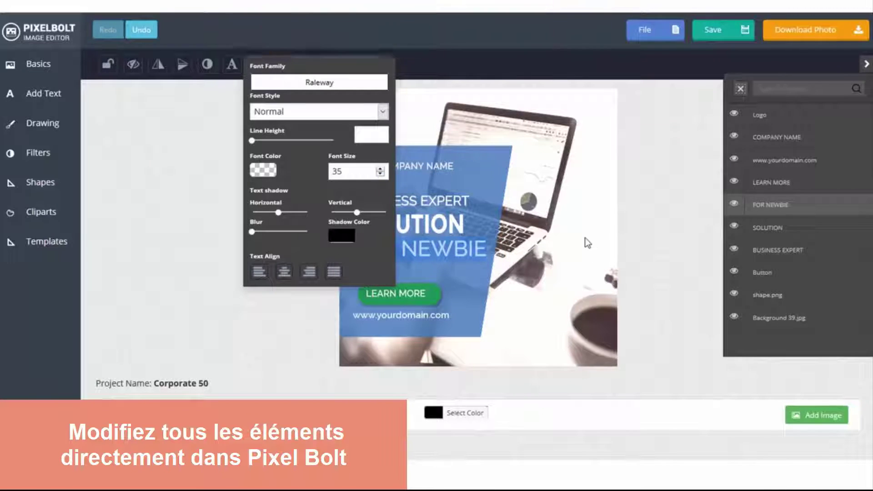
click(483, 177)
click(443, 162)
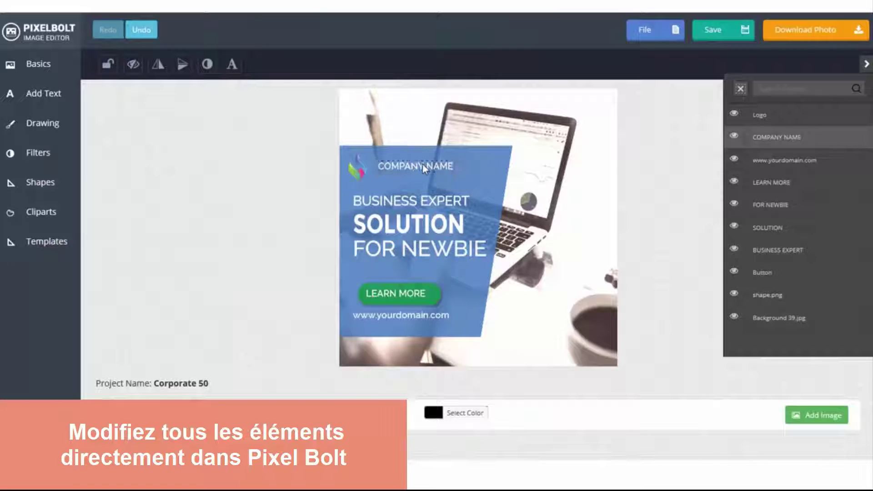
text(PIXELBOLT)
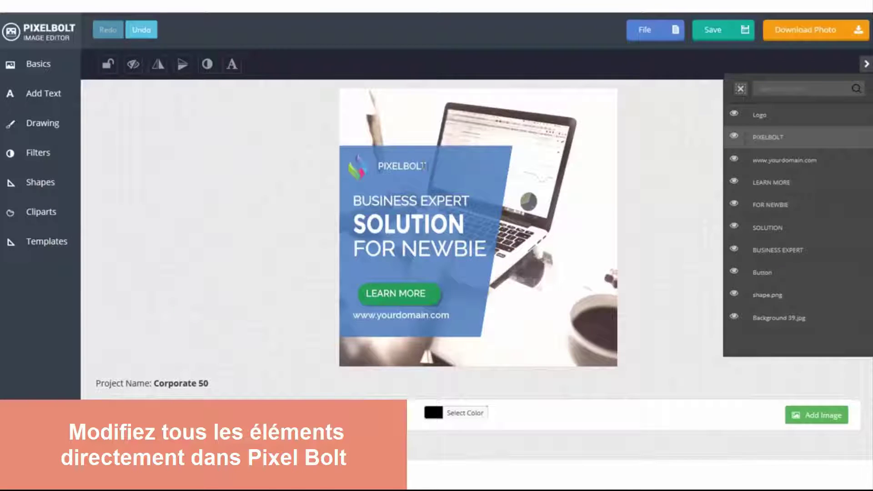
click(382, 317)
click(382, 315)
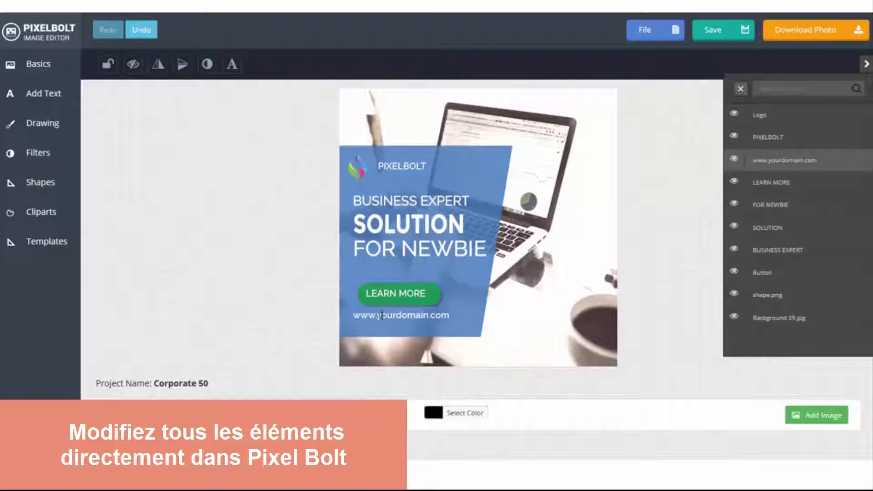
text(PIXEL)
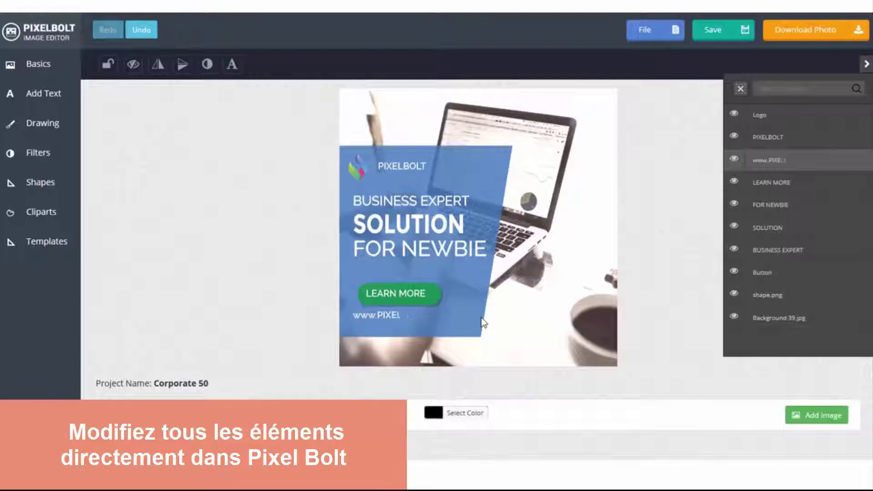
text(BOLT.co)
- Add a new text in the Raleway font reading "start from $1/mo"
click(42, 93)
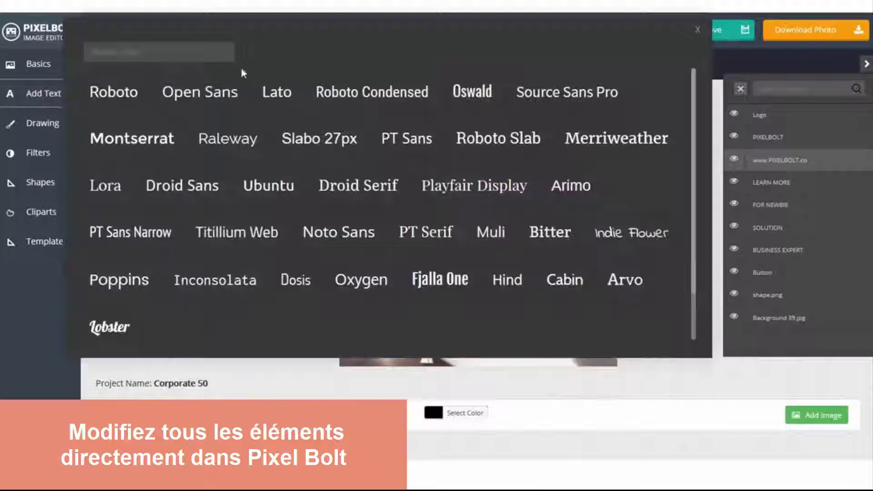
click(216, 145)
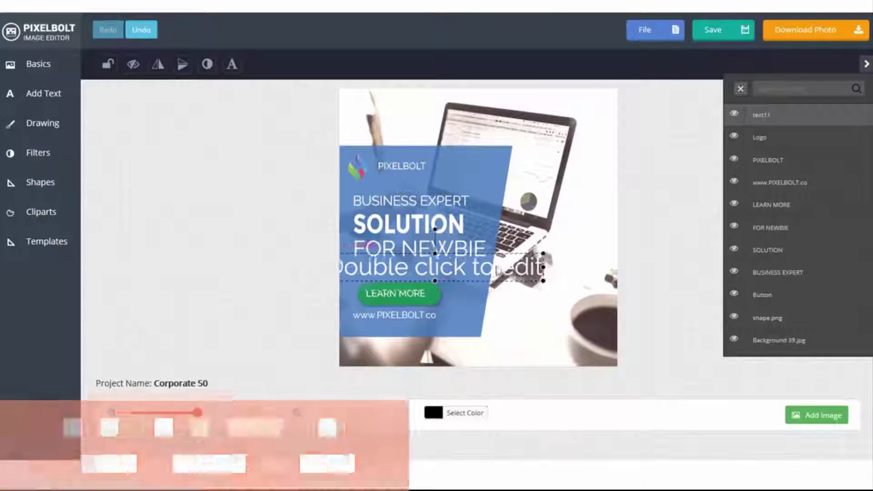
text(start fro)
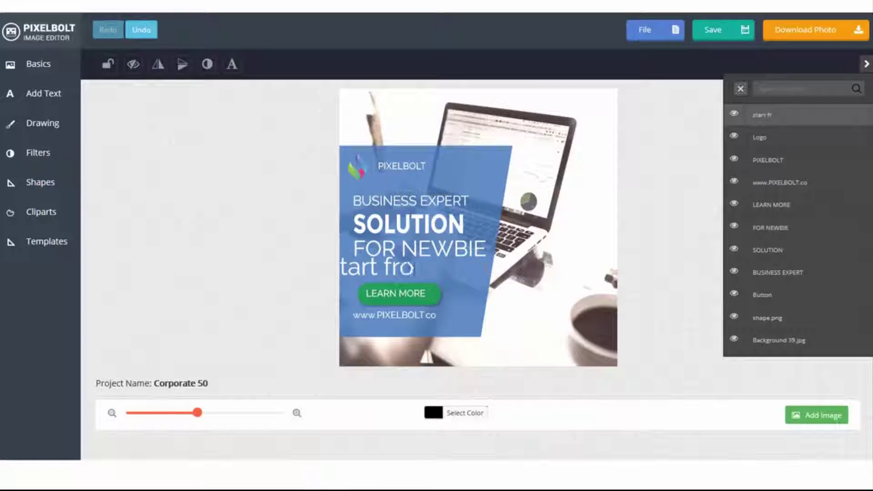
text(m $1/mo)
- Reduce the font size of the "start from $1/mo" text and place it directly below the FOR NEWBIE line
key(ctrl+a)
click(232, 64)
click(379, 173)
click(379, 173)
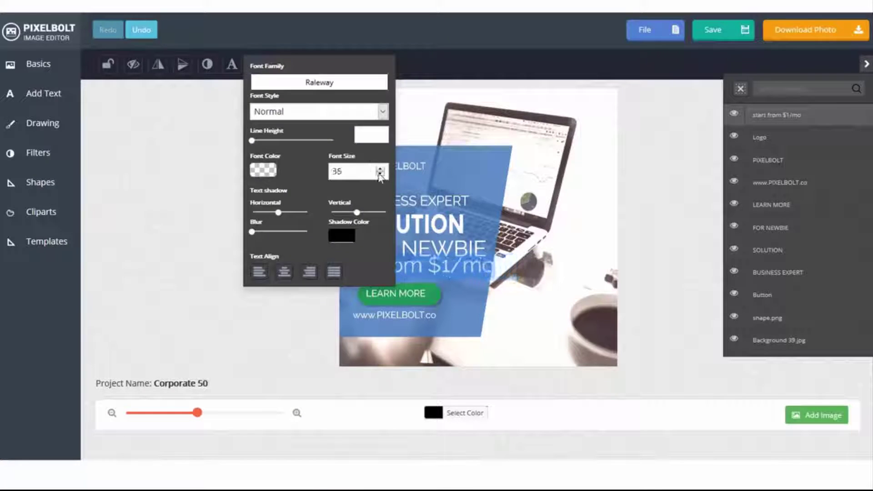
click(379, 174)
click(380, 175)
click(380, 175)
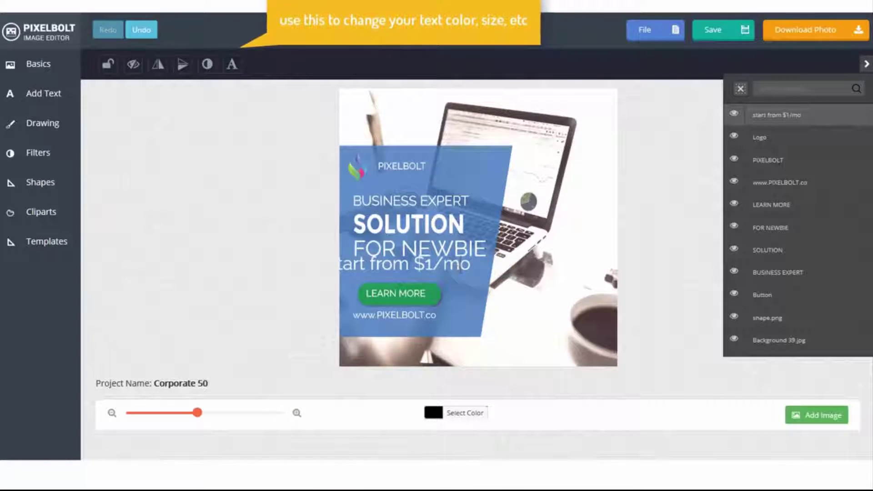
click(232, 65)
click(380, 174)
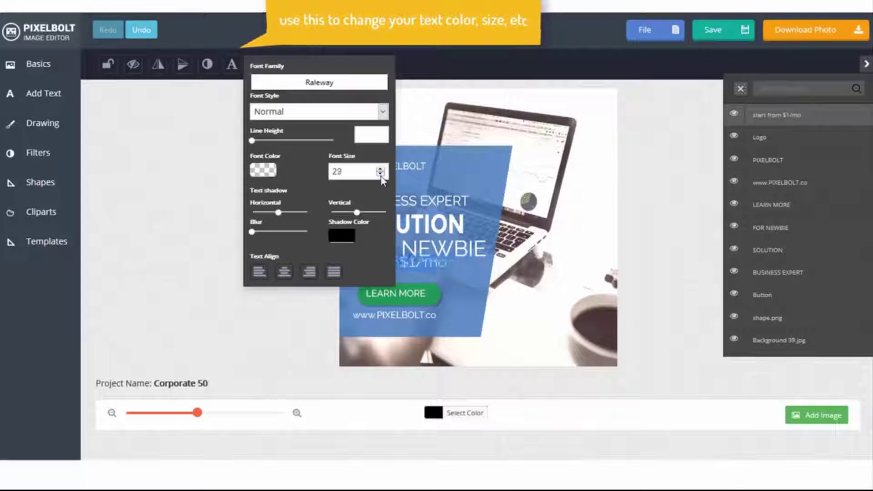
drag(399, 268, 426, 271)
- Set the font color of the "start from $1/mo" text to yellow, #eeee22
click(232, 64)
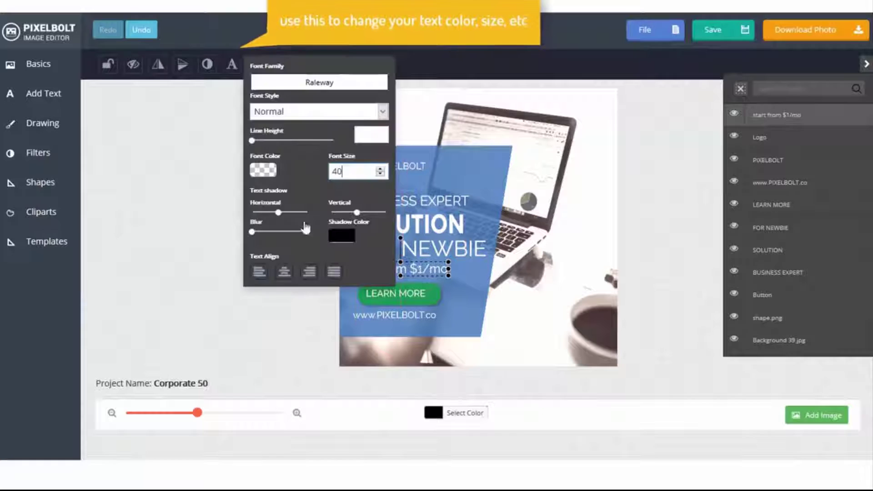
click(258, 170)
click(318, 306)
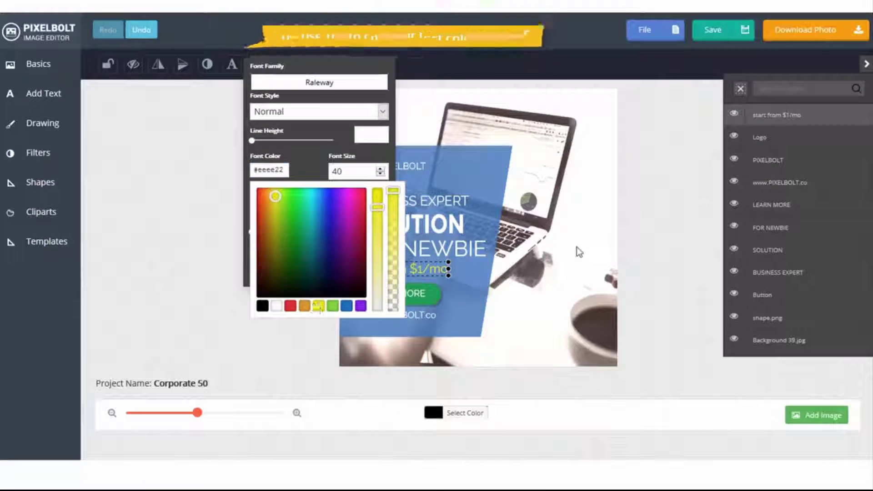
- Replace the background image Background 39.jpg with the photo office-581131_960_720
click(554, 207)
right_click(600, 365)
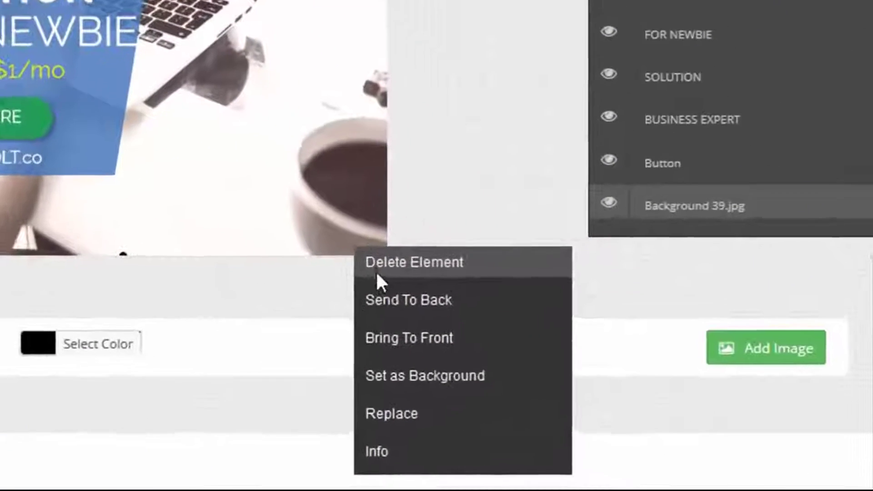
click(392, 412)
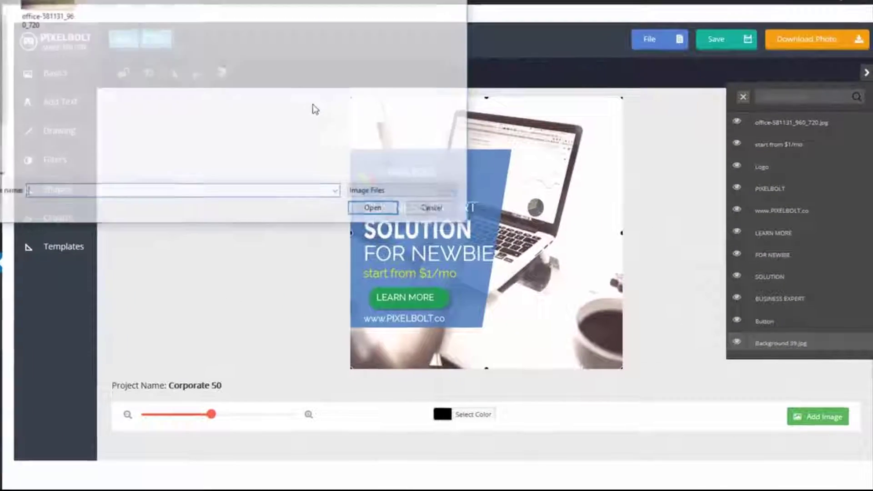
double_click(48, 12)
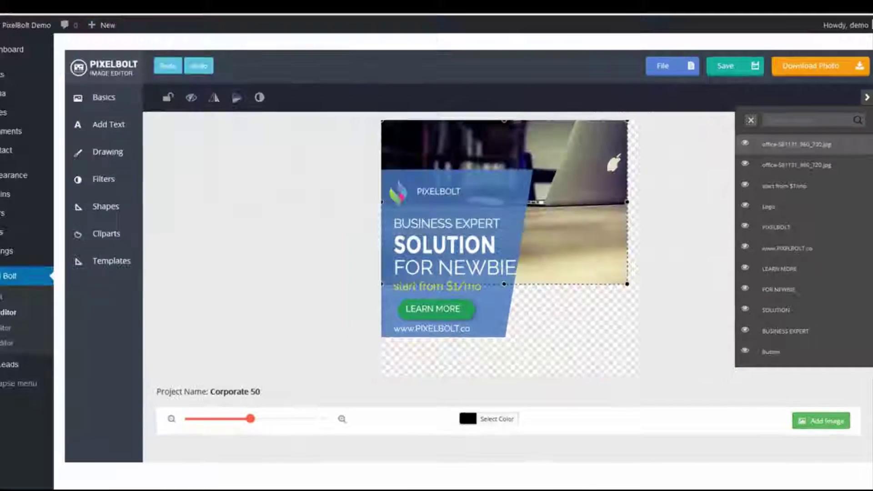
- Enlarge and reposition the office photo layers so they cover the whole canvas behind the ad text
drag(627, 283, 745, 424)
mouse_move(609, 326)
mouse_down()
mouse_move(568, 322)
mouse_move(598, 334)
mouse_up()
drag(628, 351, 570, 347)
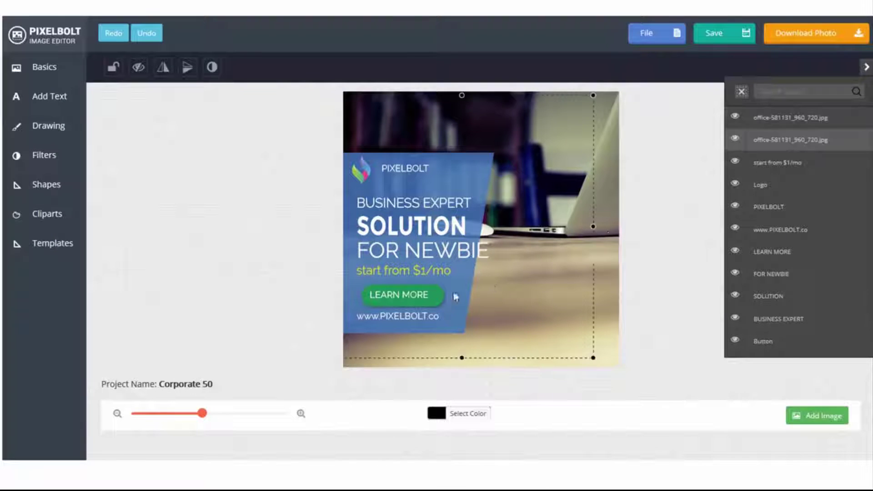
drag(594, 226, 620, 232)
drag(717, 320, 563, 371)
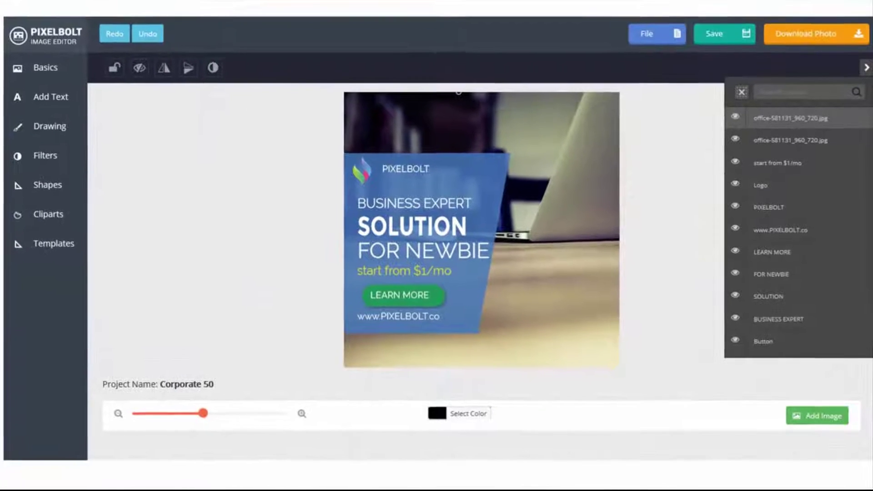
- Replace the logo beside the PIXELBOLT name with the red rocket clipart from the Business Logo category, scaled to fit the same spot
click(368, 176)
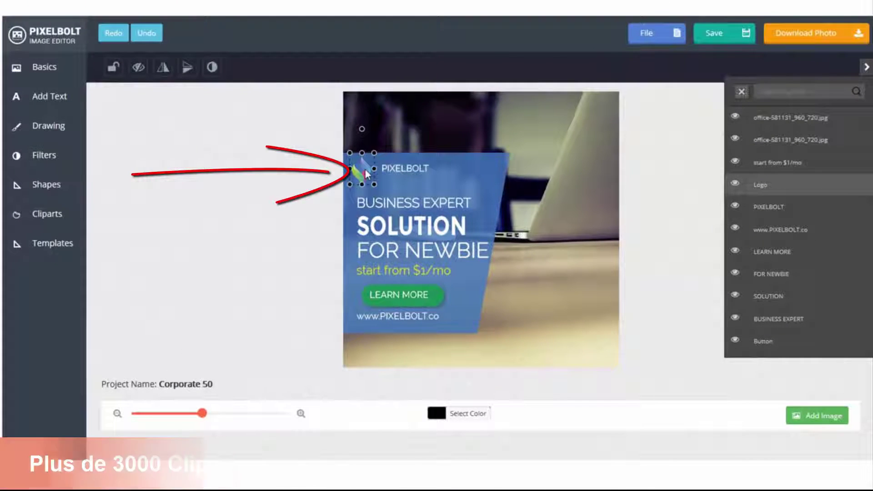
click(47, 214)
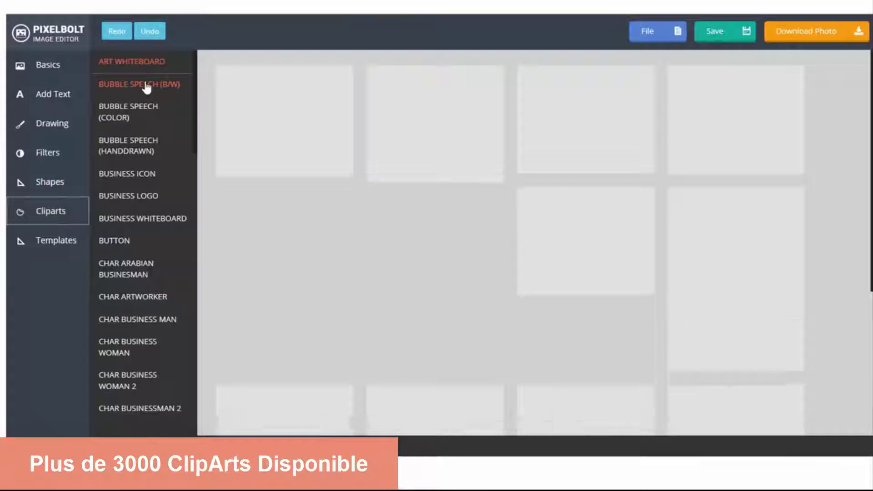
click(131, 196)
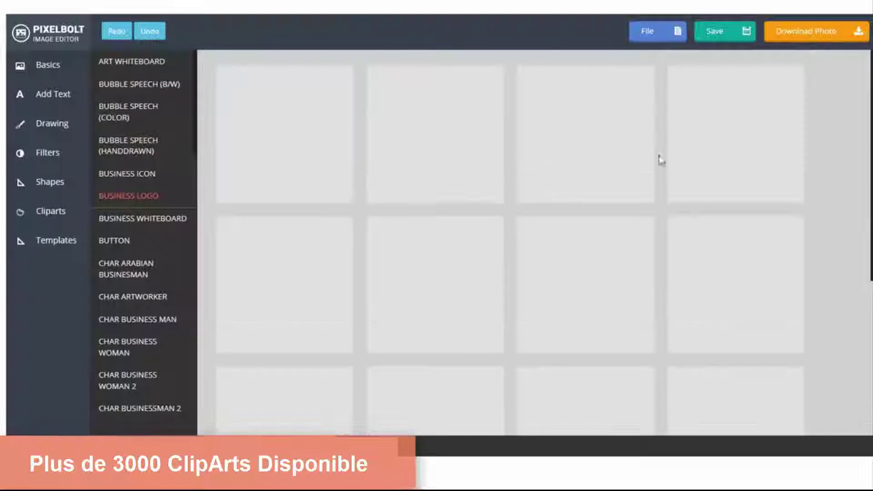
scroll(707, 185, down, 6)
scroll(708, 186, up, 3)
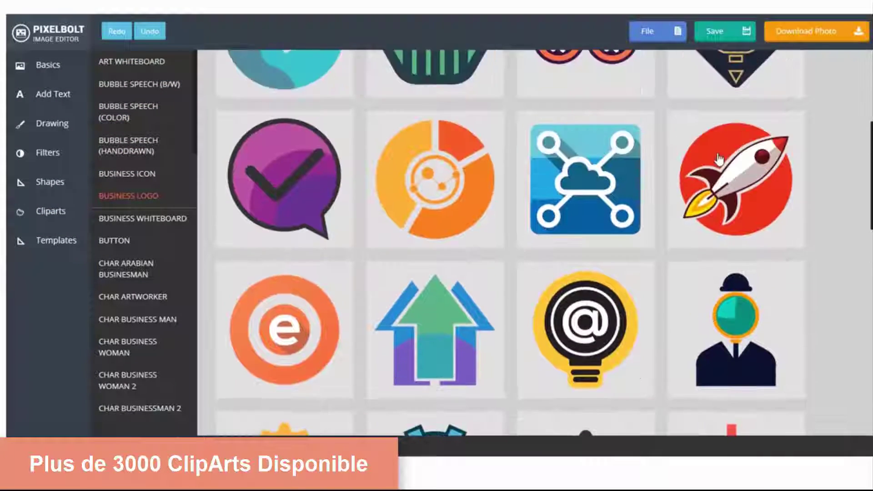
scroll(738, 188, down, 10)
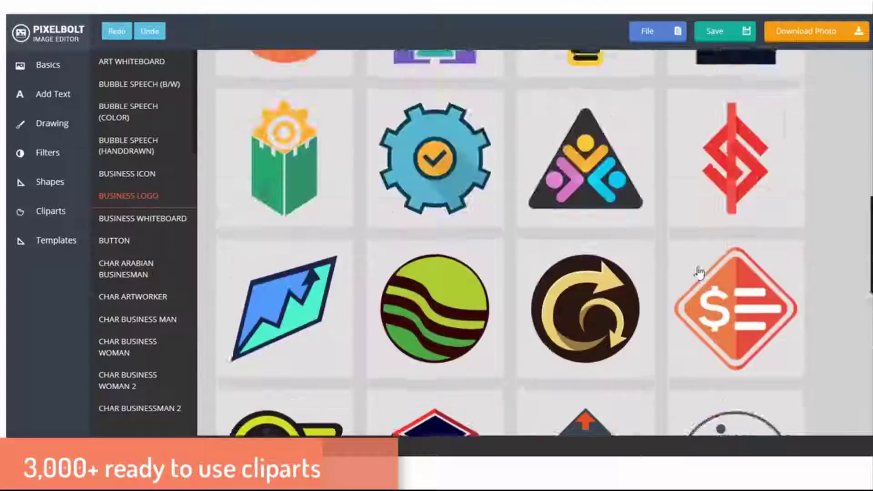
scroll(510, 241, up, 4)
click(737, 120)
drag(358, 101, 380, 181)
click(792, 160)
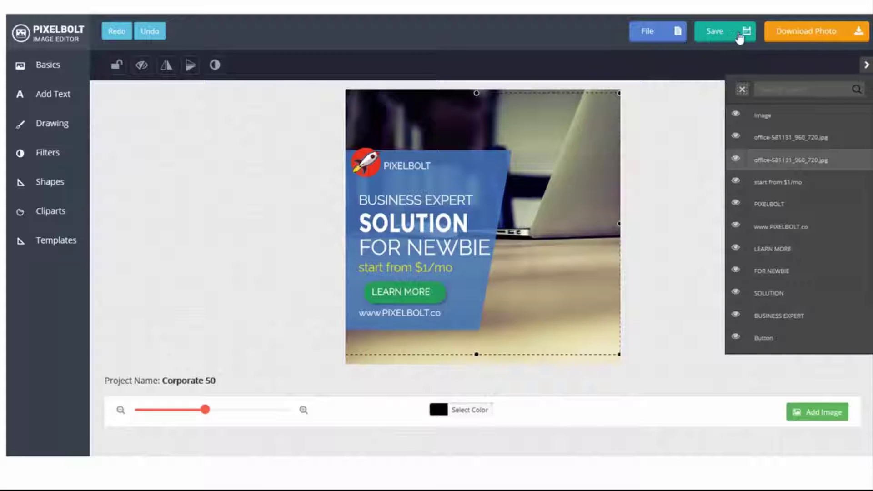
- Download the finished ad as a JPG at 2X size with the quality raised to nearly the maximum
click(807, 35)
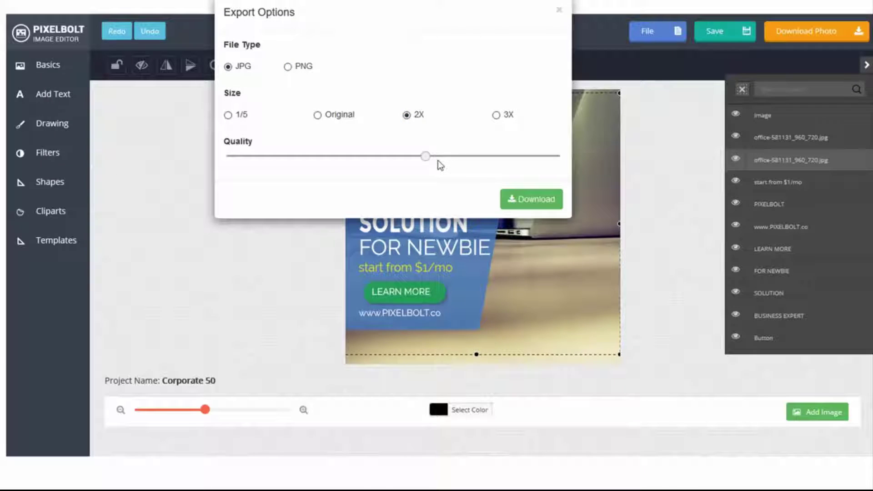
click(555, 157)
click(526, 199)
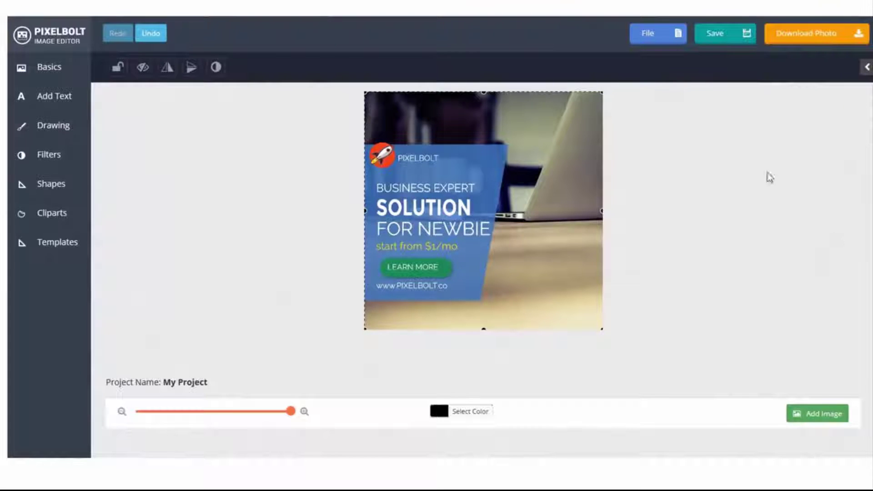
- Create a new project named My Project with a document width of 800 and a height of 400
click(655, 34)
click(664, 79)
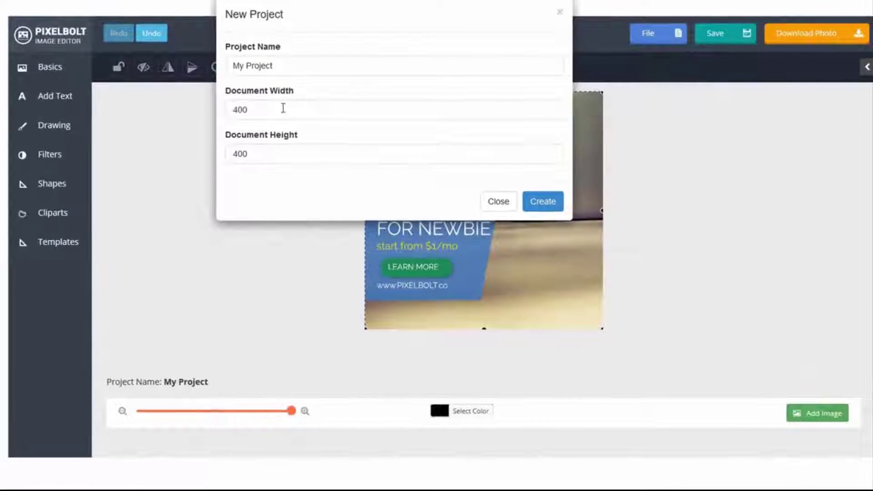
drag(251, 115, 165, 114)
text(800)
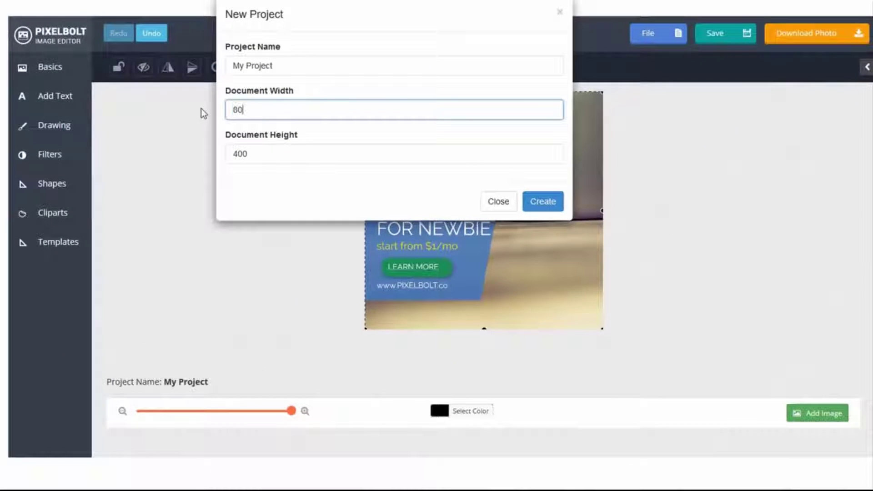
click(539, 209)
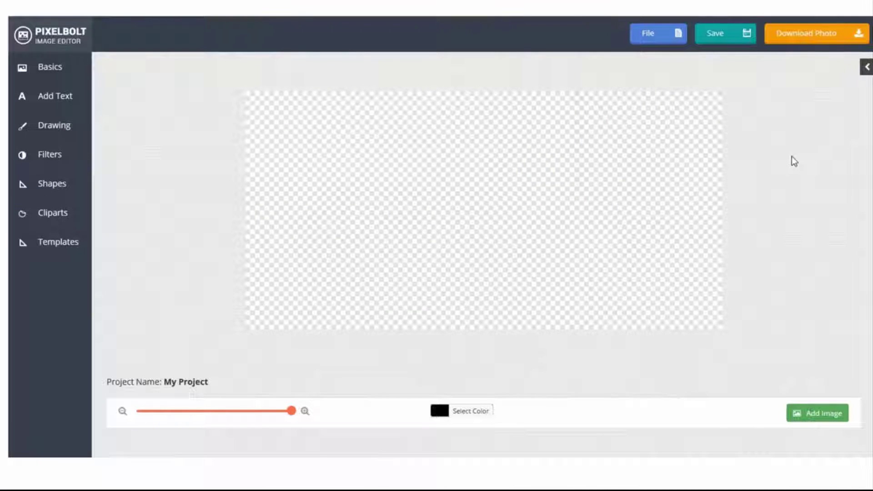
- Show the layer list, load the photo O6XKYT0.jpg from the computer and position it to fill the canvas
click(867, 67)
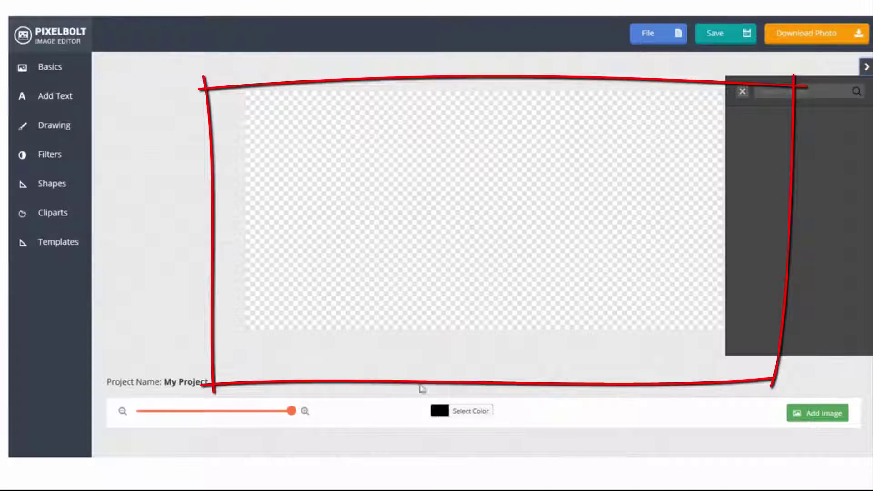
drag(286, 413, 284, 412)
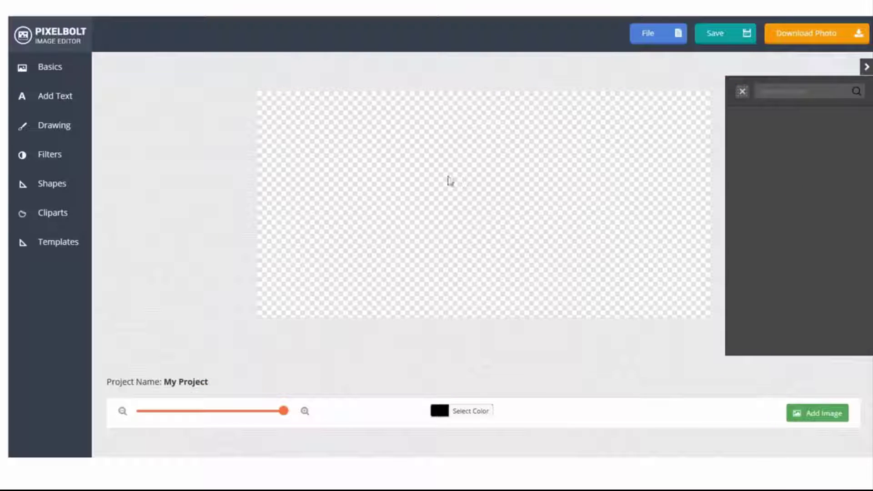
click(817, 414)
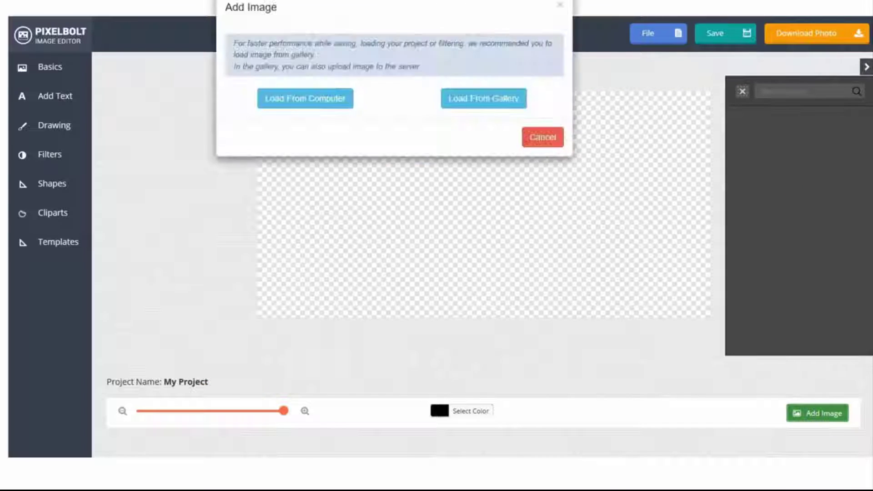
click(293, 107)
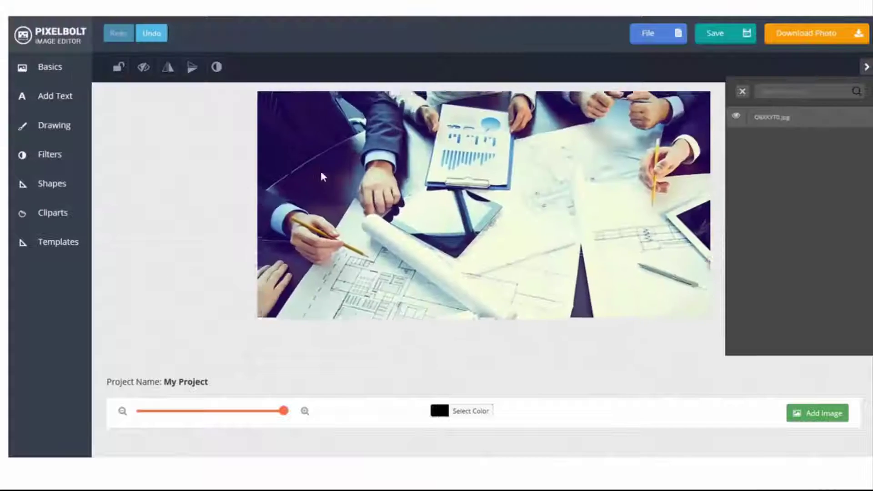
click(179, 107)
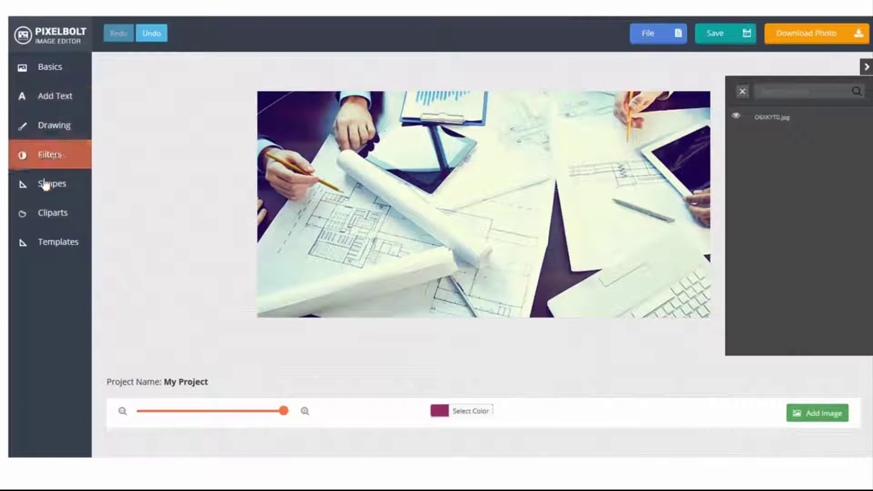
- Add a rectangle shape and stretch it over the full height of the photo's left edge
mouse_move(77, 182)
click(134, 185)
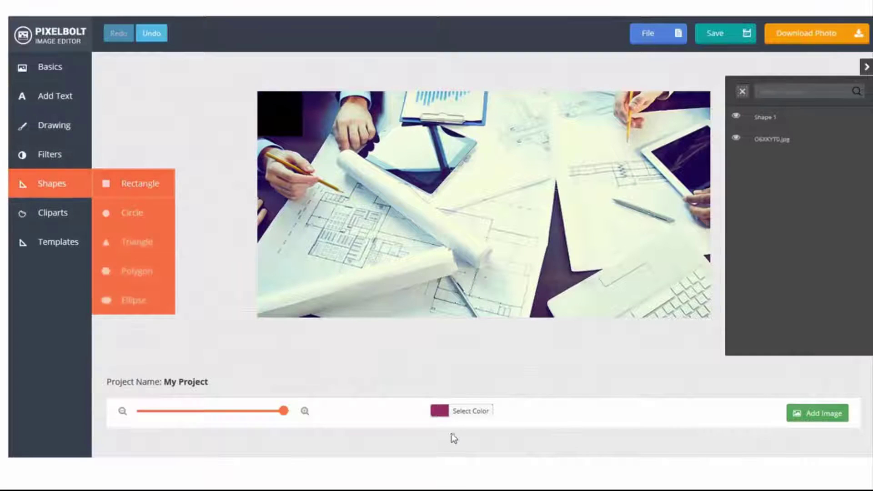
click(294, 115)
drag(303, 137, 357, 327)
drag(358, 204, 315, 217)
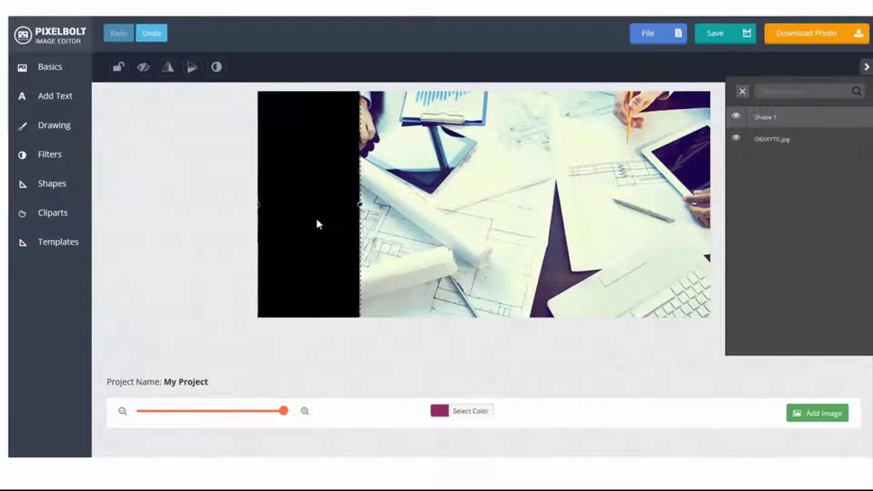
- Change the rectangle's fill color to dark navy blue
click(471, 410)
click(526, 392)
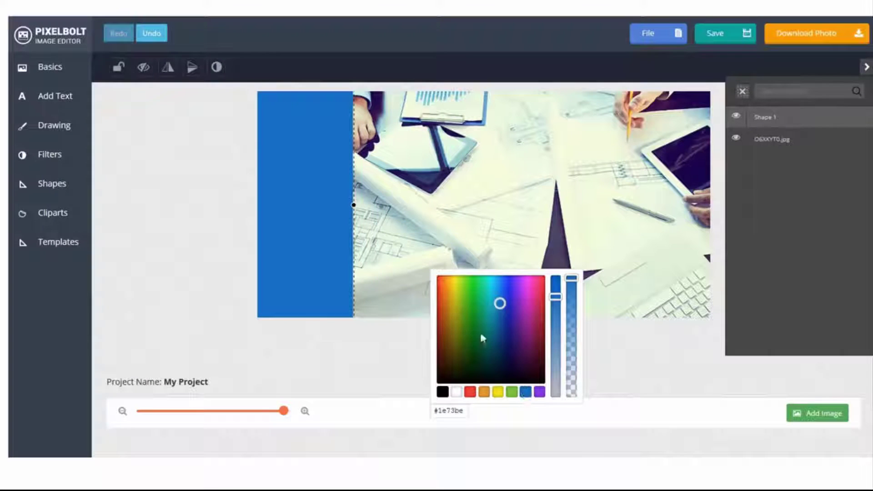
click(501, 342)
click(370, 226)
- Lower the rectangle's opacity slightly and widen it to about a quarter of the canvas width
click(216, 67)
mouse_move(345, 70)
mouse_down()
mouse_move(338, 70)
mouse_move(348, 70)
mouse_up()
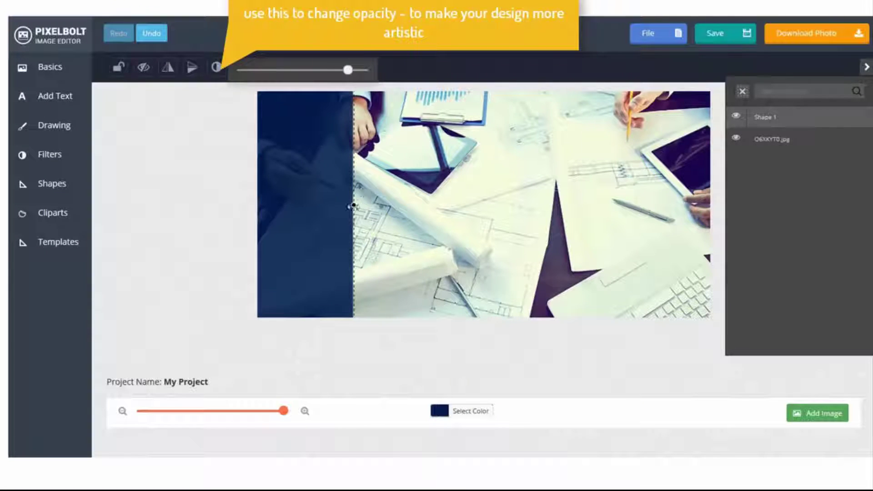
drag(354, 206, 371, 205)
click(427, 274)
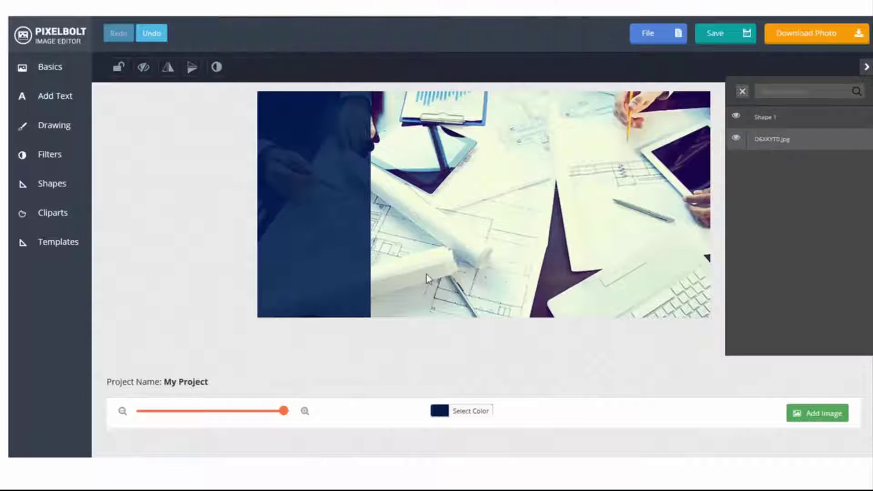
- Add the red rocket clipart from the Business Logo category, shrink it and place it in the upper part of the navy rectangle
click(61, 218)
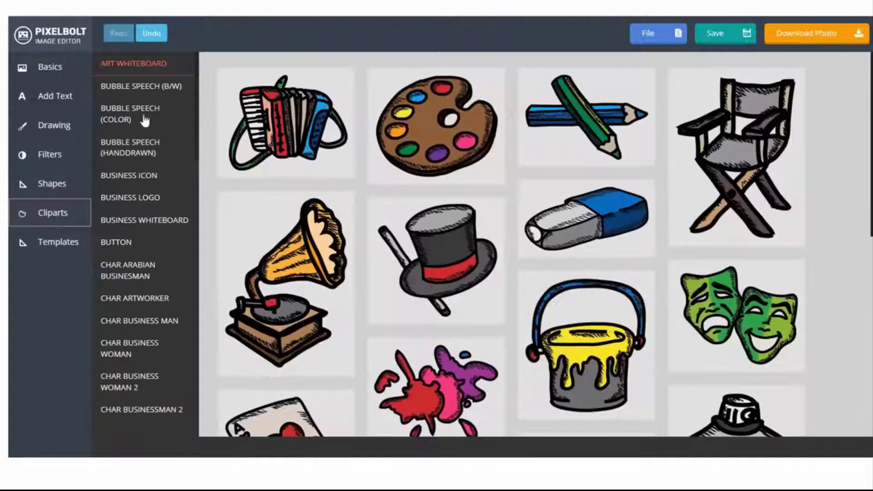
click(129, 196)
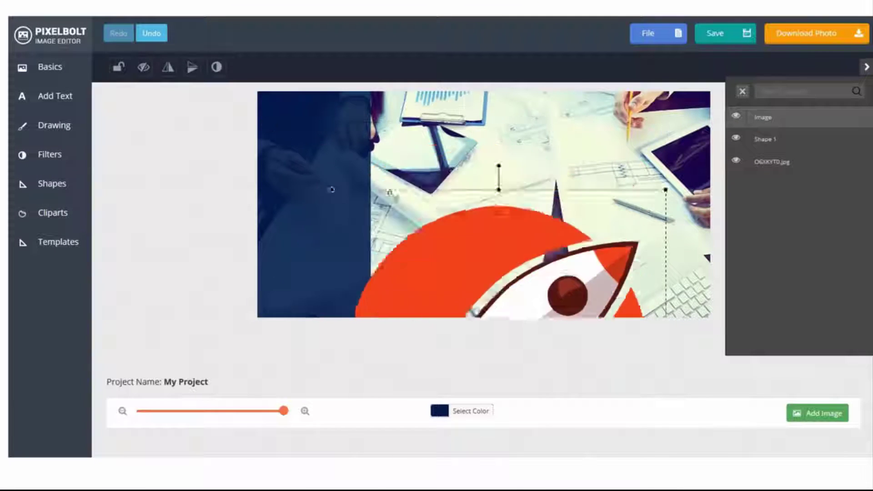
drag(333, 190, 411, 271)
drag(504, 301, 336, 120)
drag(497, 94, 304, 247)
drag(289, 296, 321, 129)
drag(355, 178, 316, 135)
click(352, 140)
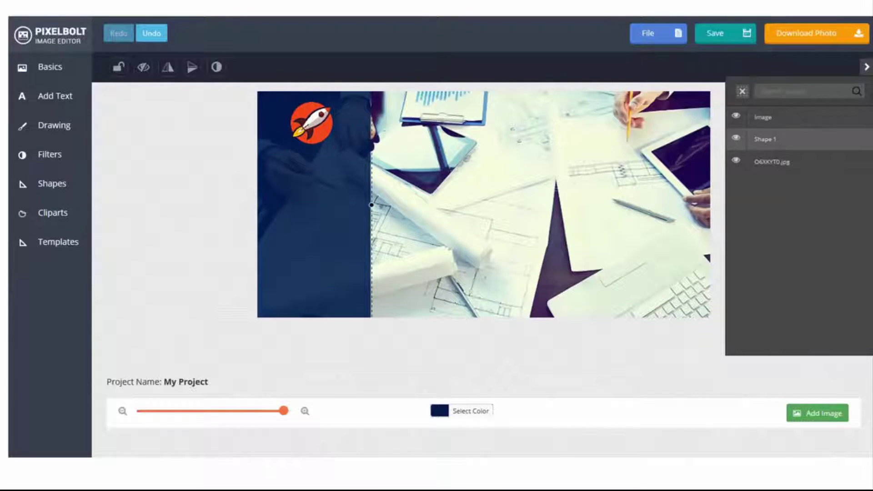
- Add a text reading INSTANT GRAPHIC in the Oswald font
click(23, 96)
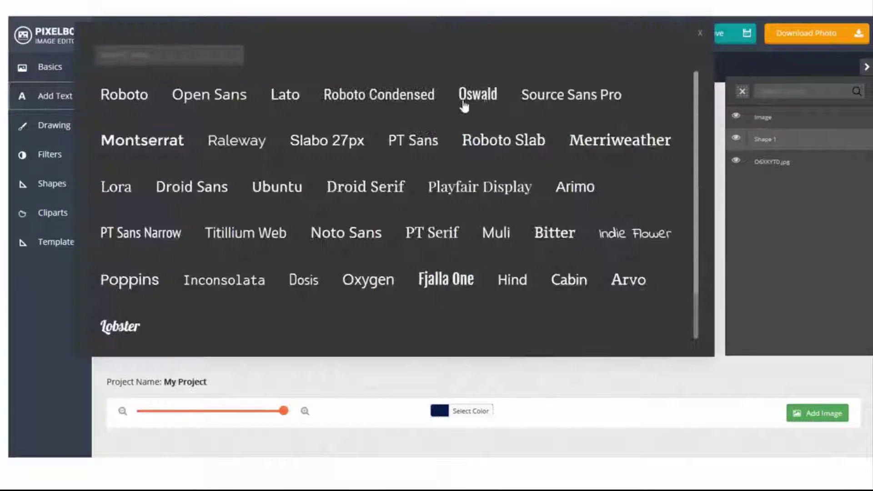
click(464, 107)
double_click(319, 170)
text(OP)
text(APHI)
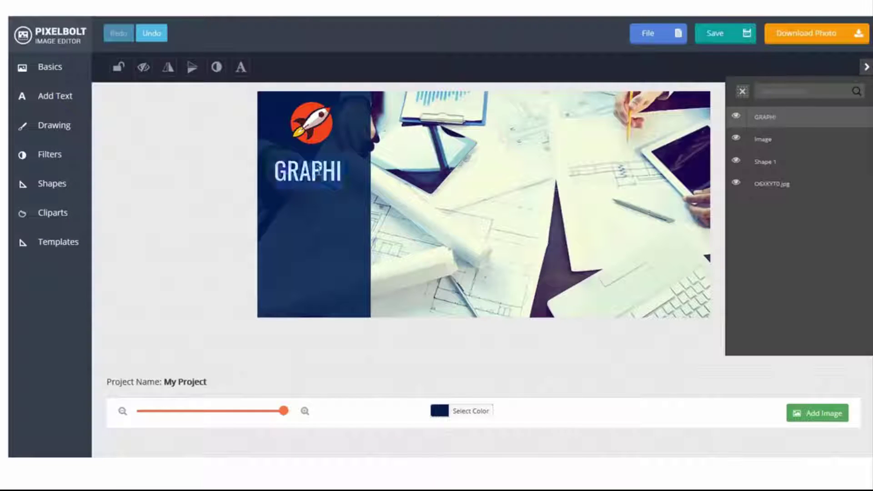
key(Home)
text(INSTANT)
key(End)
text(C SP)
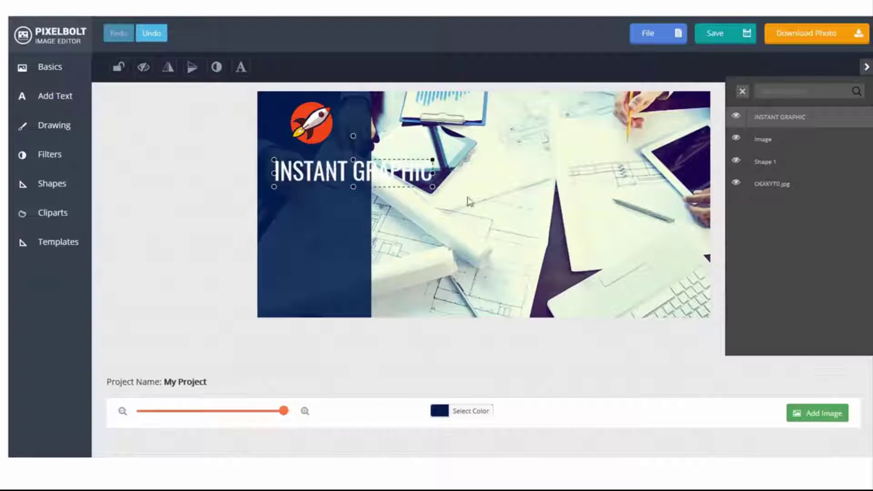
- Shrink the INSTANT GRAPHIC text to fit the navy panel and center it just under the rocket logo
key(Escape)
drag(318, 162, 317, 161)
click(359, 186)
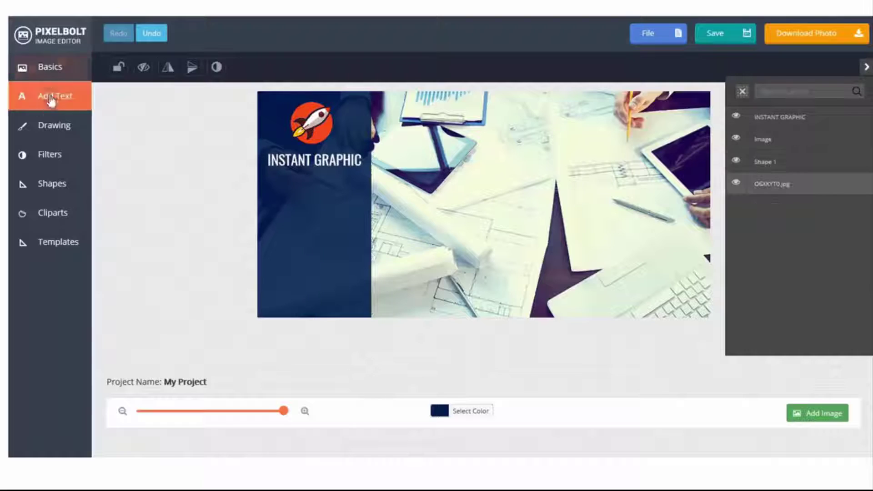
- Add a second Oswald text reading SOLUTION and place it directly beneath INSTANT GRAPHIC
click(52, 98)
click(464, 107)
double_click(335, 130)
text(SOLUTION)
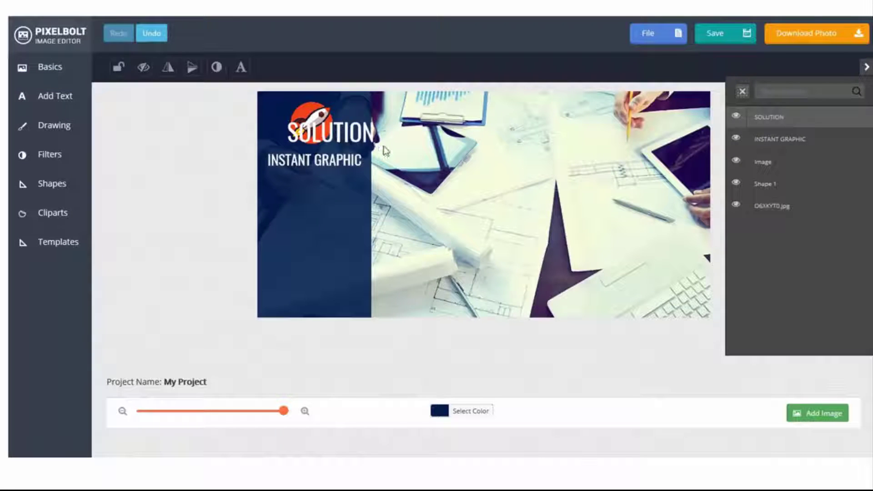
drag(336, 137, 314, 184)
- Change the SOLUTION text's font color to yellow and enlarge it slightly to match the line above
click(240, 67)
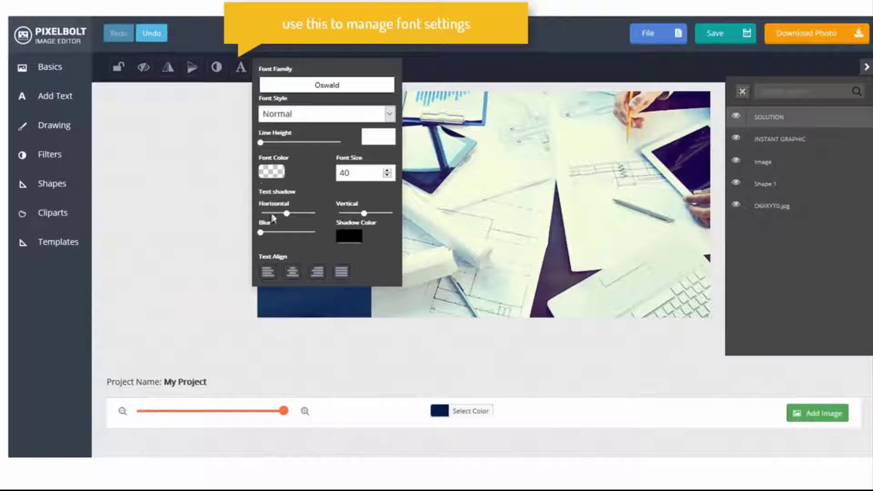
click(282, 168)
click(318, 307)
click(331, 172)
click(53, 98)
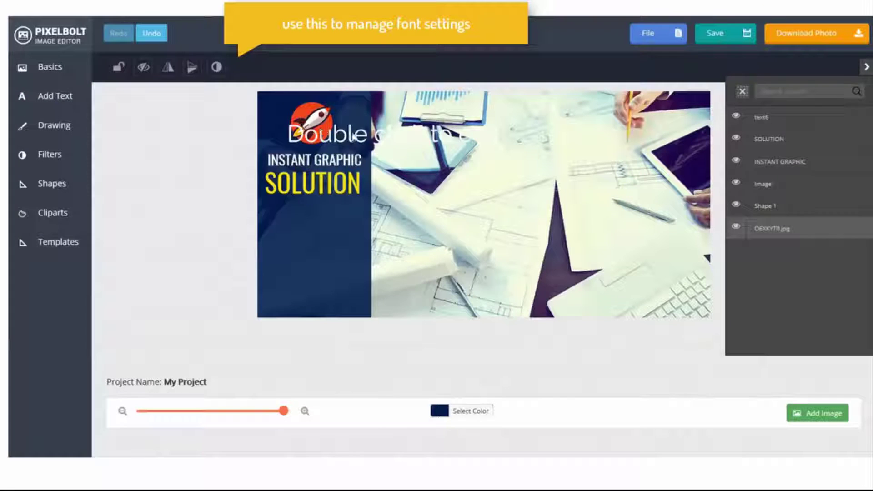
drag(346, 133, 337, 226)
double_click(339, 226)
text(www.PIXELB)
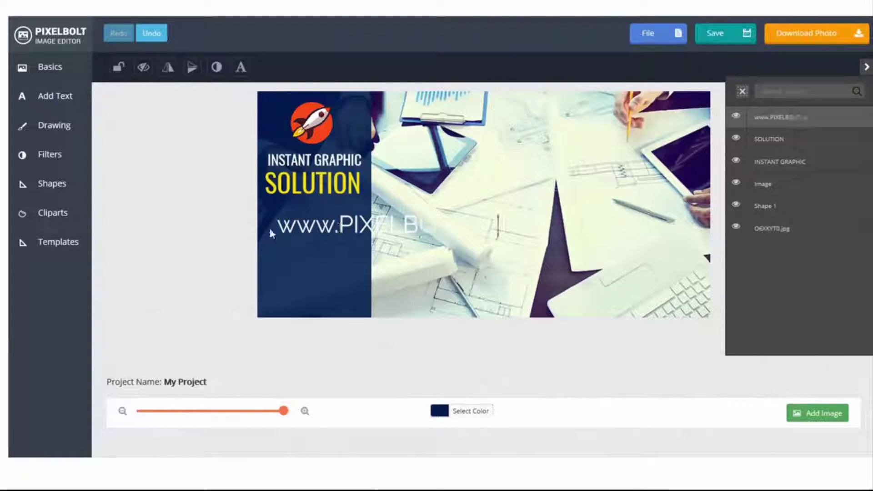
text(OLT.co)
- Shrink the web address to fit the navy panel and center it right beneath SOLUTION
drag(503, 242, 322, 212)
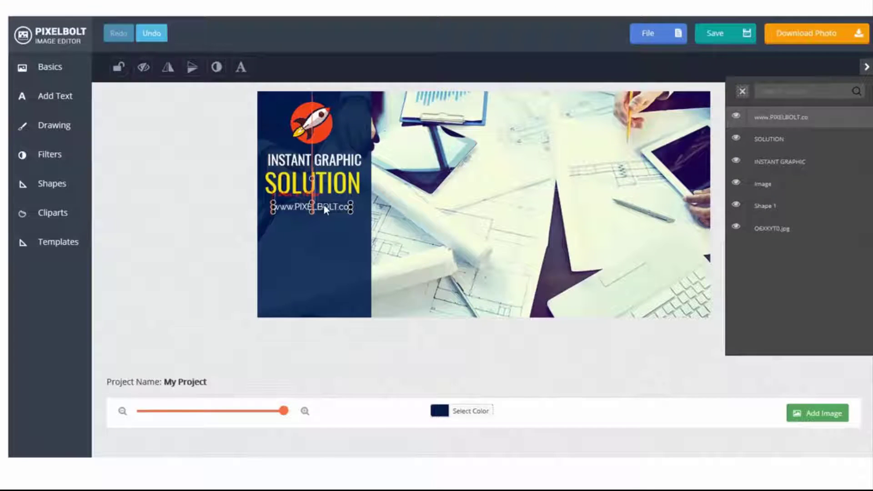
click(318, 209)
click(541, 262)
click(319, 208)
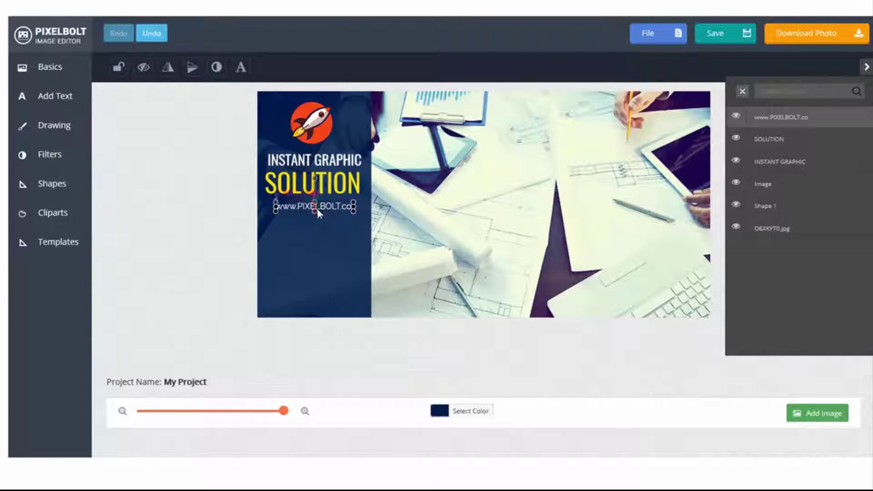
- Try the Clarity, Sin City and Sunrise filters on the background photo
click(569, 219)
click(43, 157)
click(137, 244)
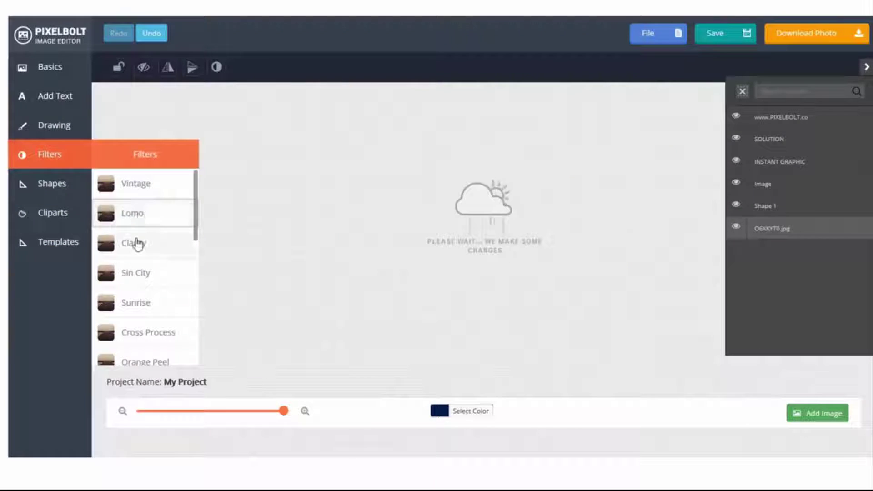
click(139, 272)
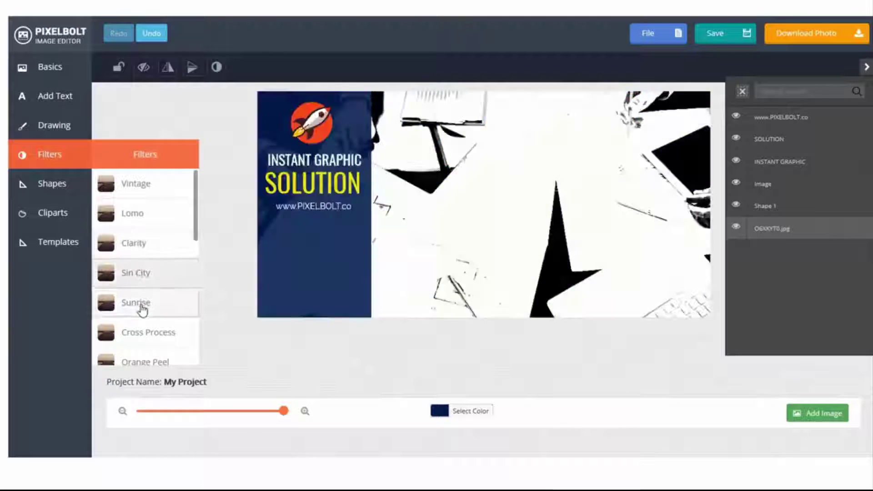
click(139, 303)
- Shift the background photo slightly to the left and apply the Clarity filter to it
click(565, 171)
click(50, 156)
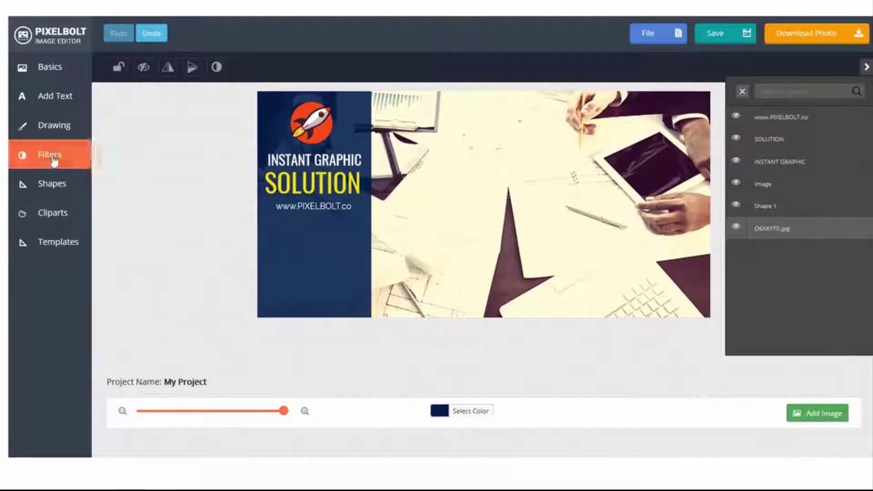
click(136, 244)
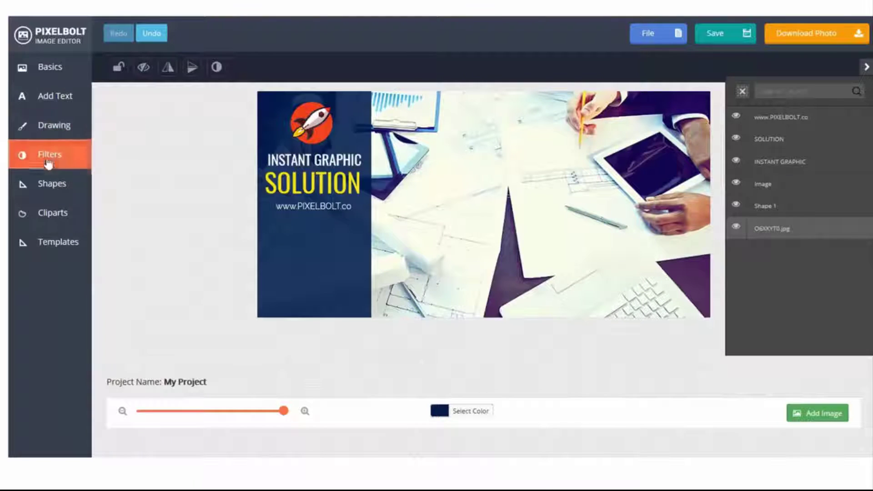
click(49, 157)
- Add a triangle shape, tilt it across the photo's lower-right corner and fill it with red (#dd3333)
click(52, 184)
click(128, 241)
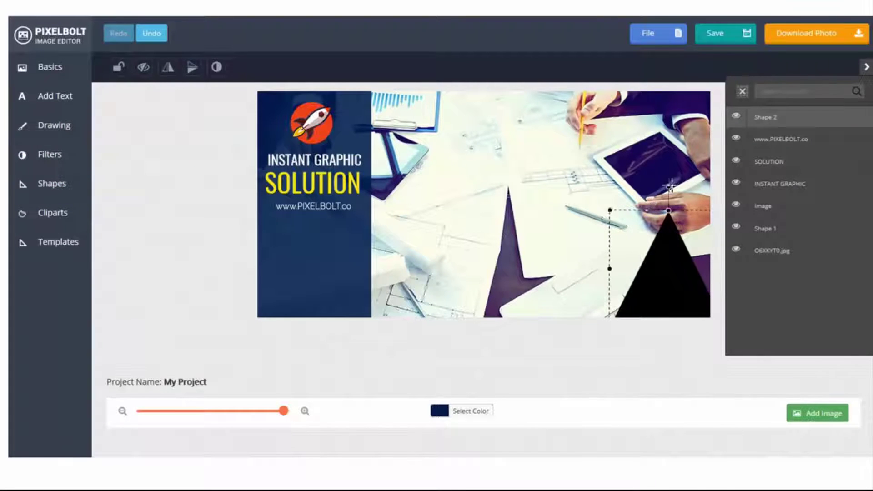
drag(671, 186, 650, 214)
click(440, 411)
click(468, 390)
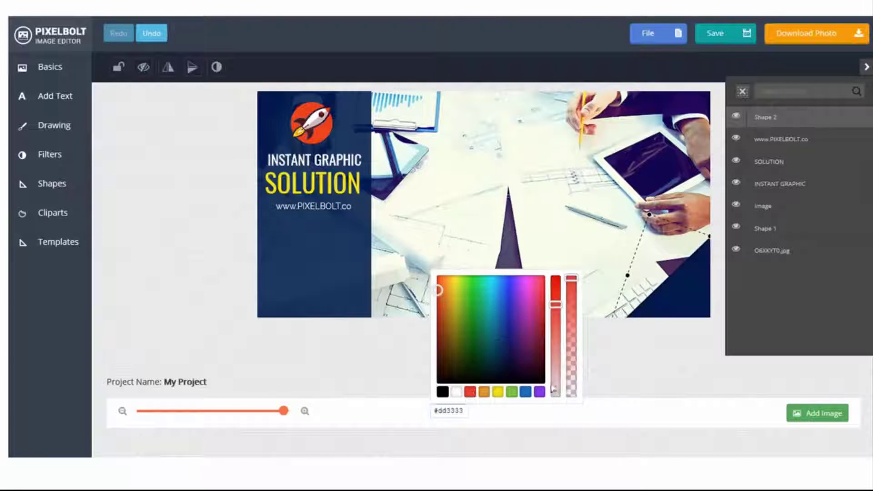
- Add a text reading 50% OFF in a condensed font near the photo's lower-right corner
click(54, 96)
click(363, 98)
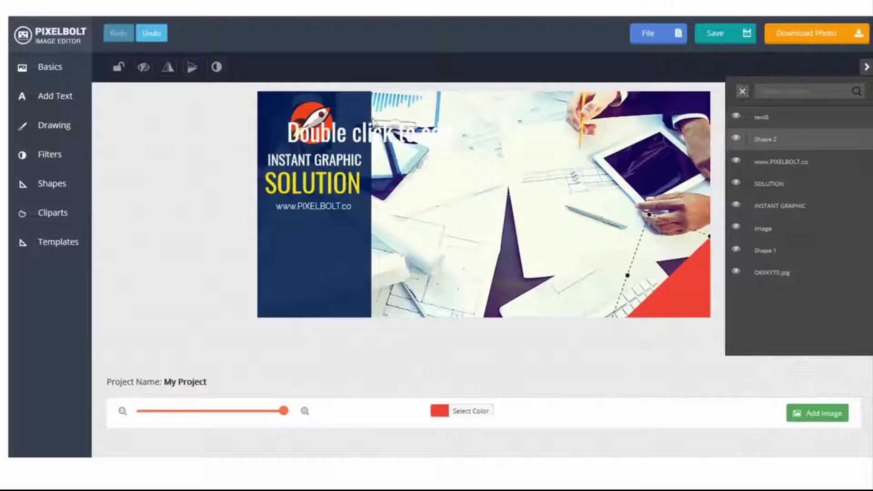
drag(364, 127, 672, 304)
double_click(552, 256)
text(50% OFF)
- Adjust the red triangle's corner coverage and fit the shrunken 50% OFF text inside it
click(698, 279)
drag(684, 265, 706, 312)
click(694, 336)
click(703, 309)
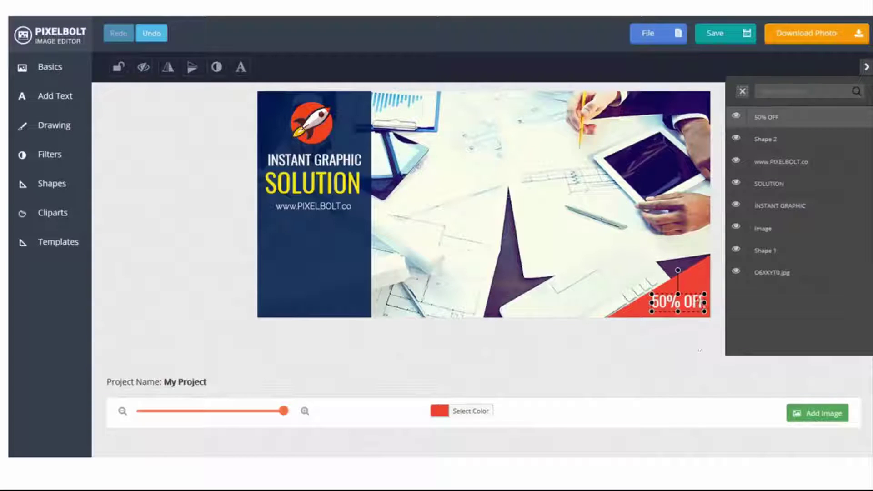
click(699, 350)
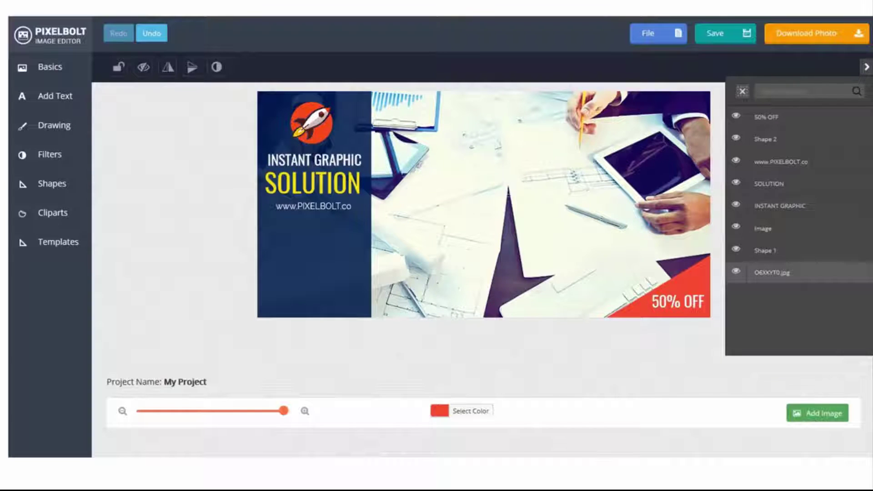
- Add the Get One Now! clipart from the Button category, shrink it and place it below the web address
click(44, 218)
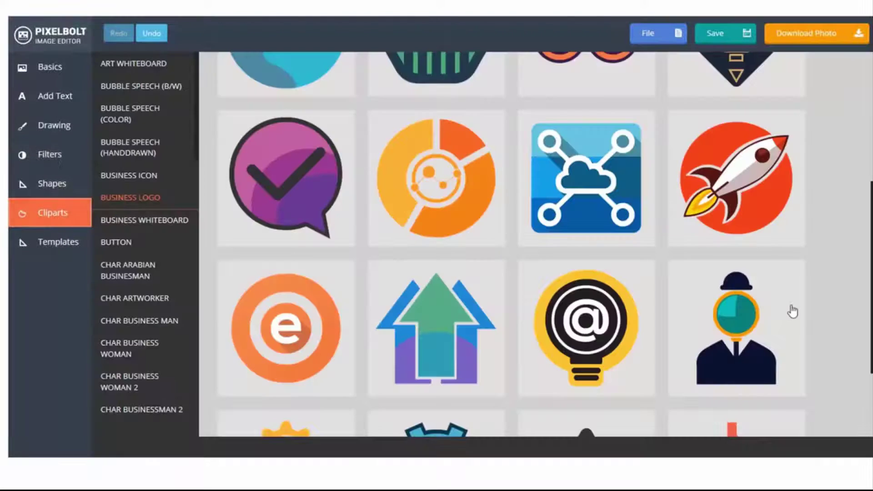
click(116, 242)
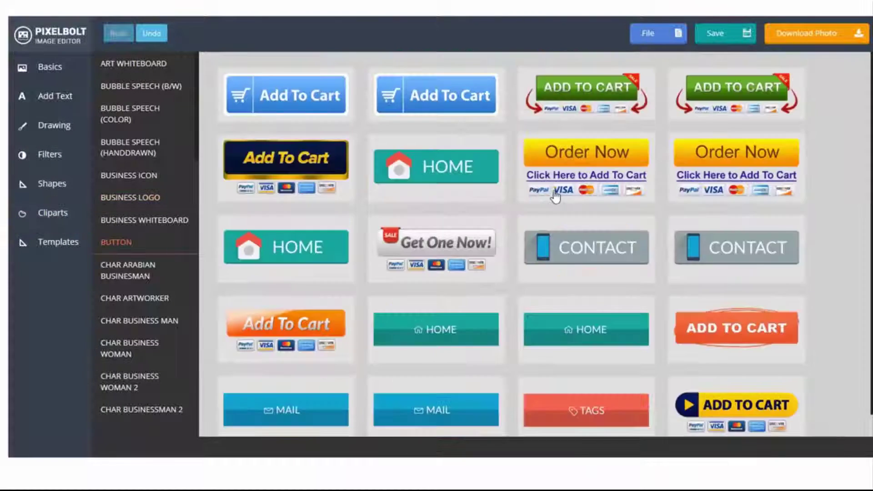
click(484, 253)
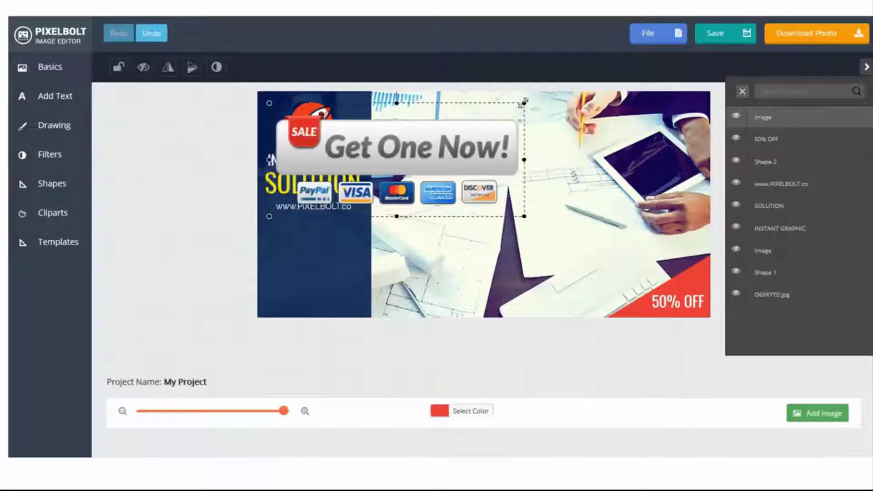
drag(523, 102, 364, 175)
drag(317, 194, 307, 234)
click(390, 255)
- Add the teal 100% guaranteed clipart from the Guarantee Badge category and center it at a small size below the Get One Now! button
click(54, 214)
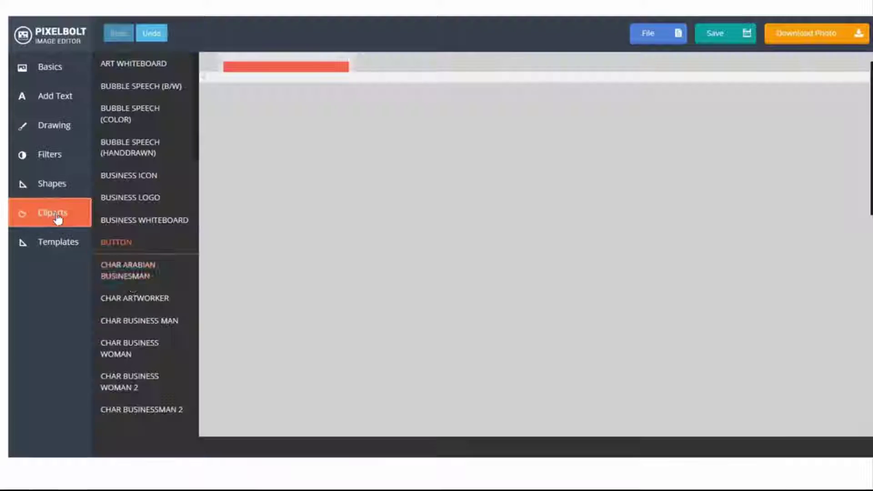
scroll(140, 371, down, 5)
scroll(140, 371, down, 5)
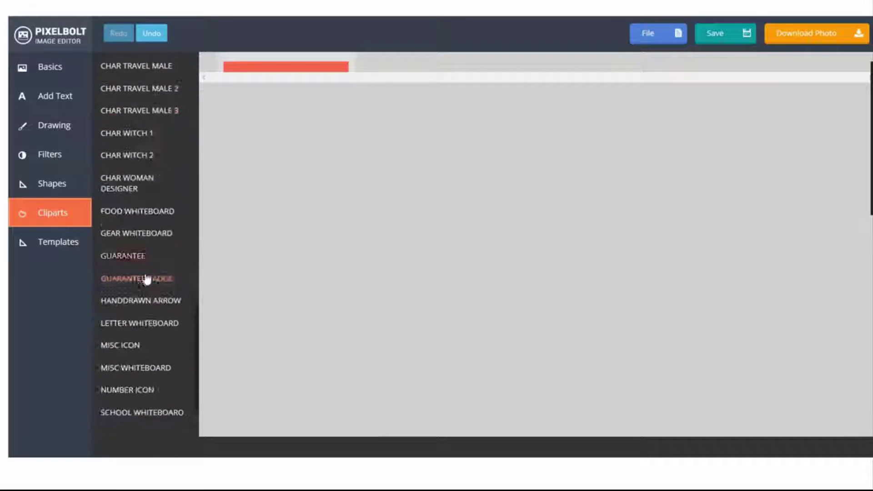
click(146, 278)
click(550, 221)
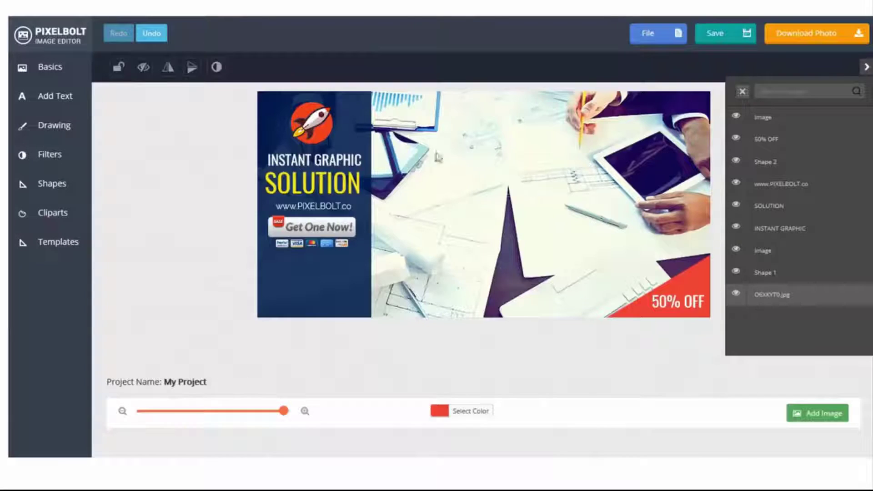
drag(437, 157, 320, 286)
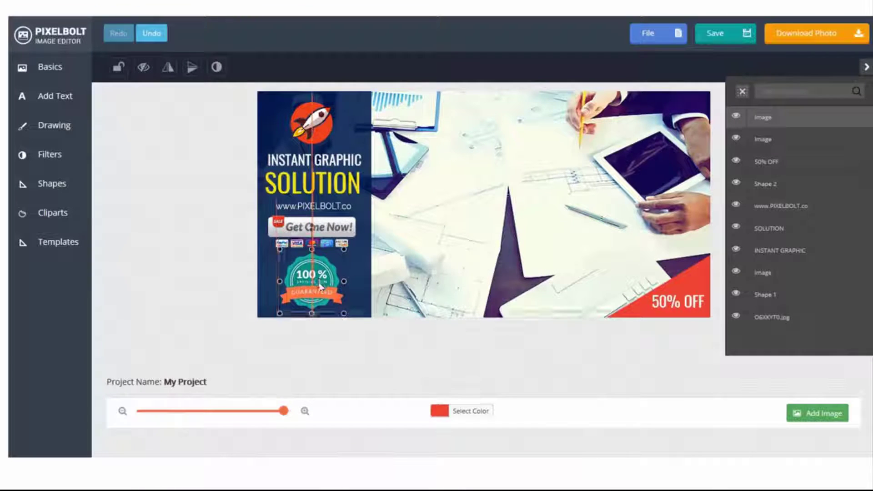
click(461, 283)
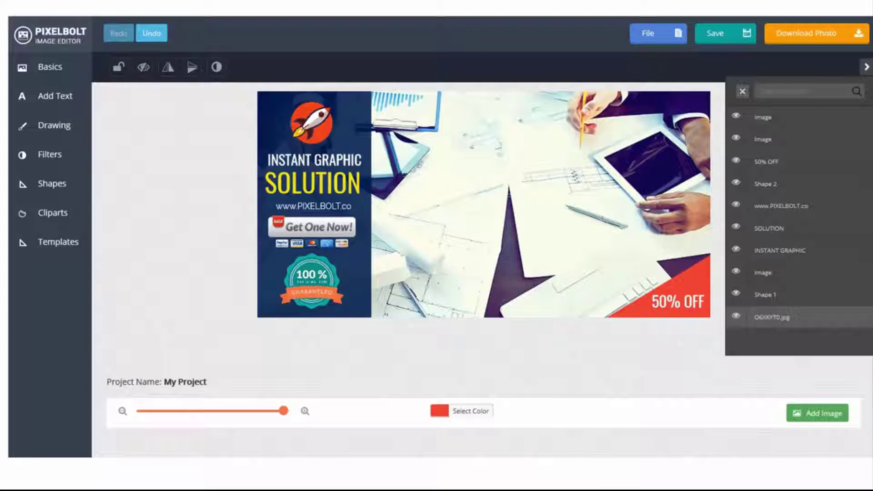
- Draw white Pencil strokes along both sides and beneath the guarantee badge, and end the drawing mode
click(53, 126)
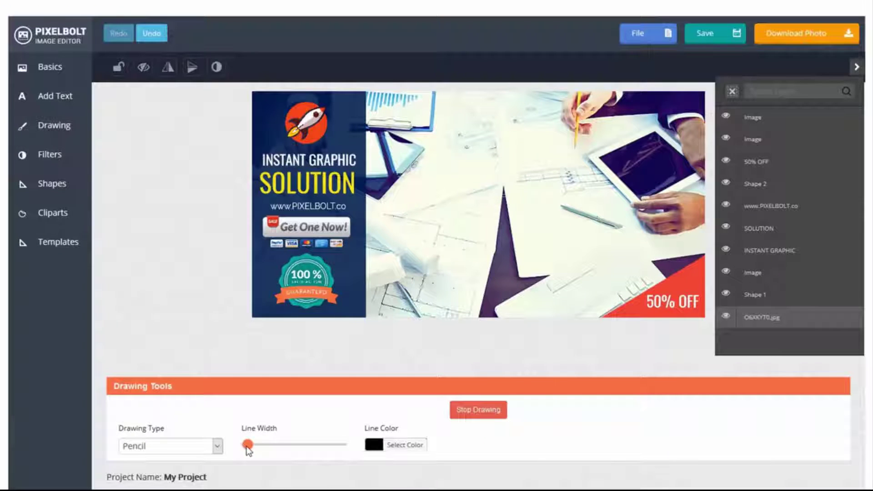
click(374, 445)
click(400, 359)
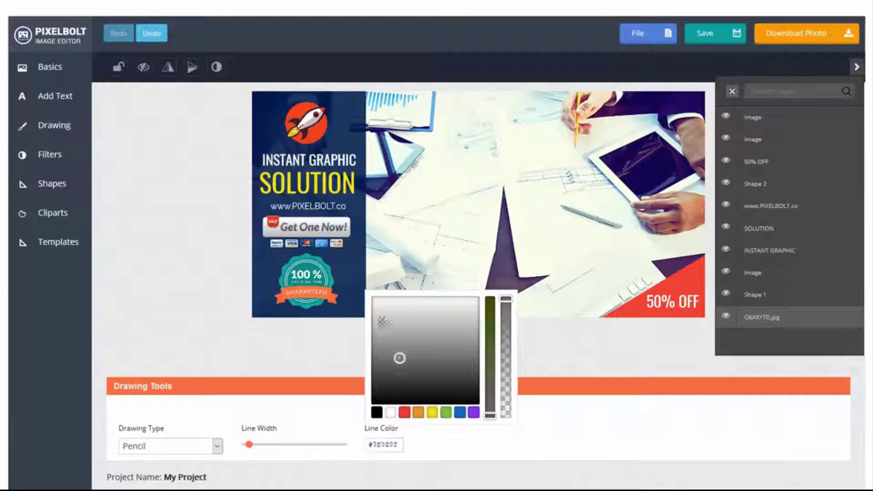
click(373, 298)
click(262, 309)
drag(271, 310, 352, 313)
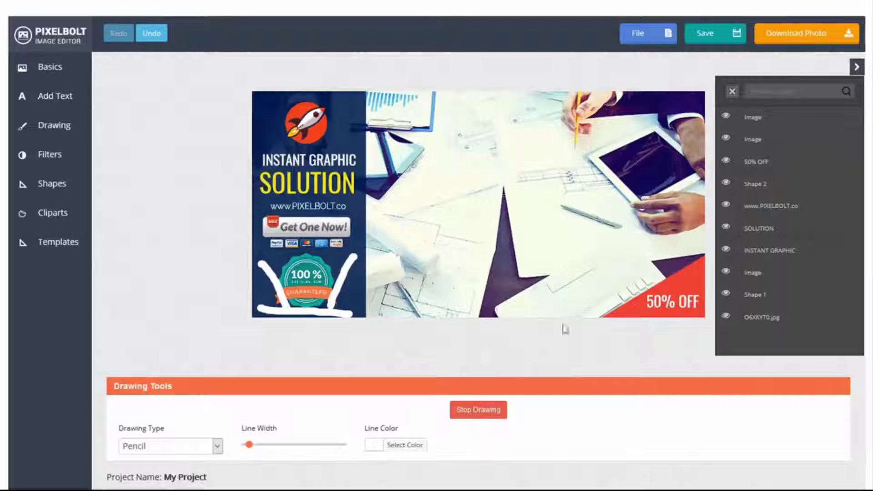
click(486, 412)
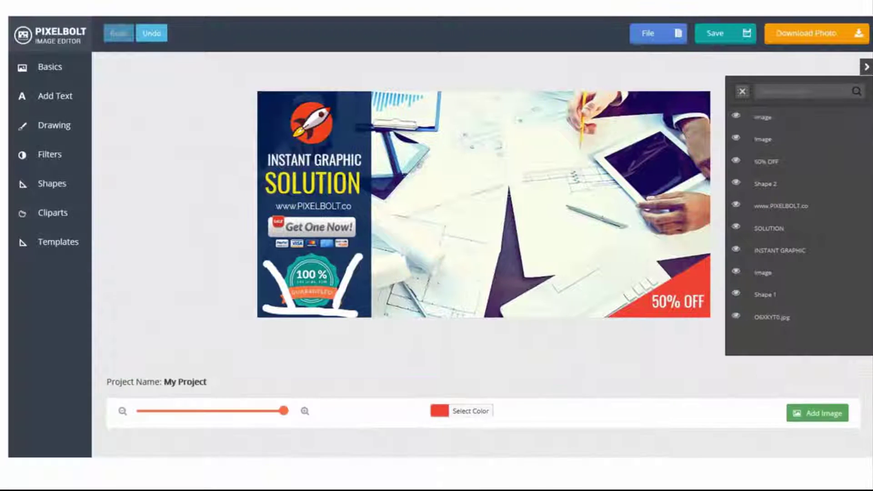